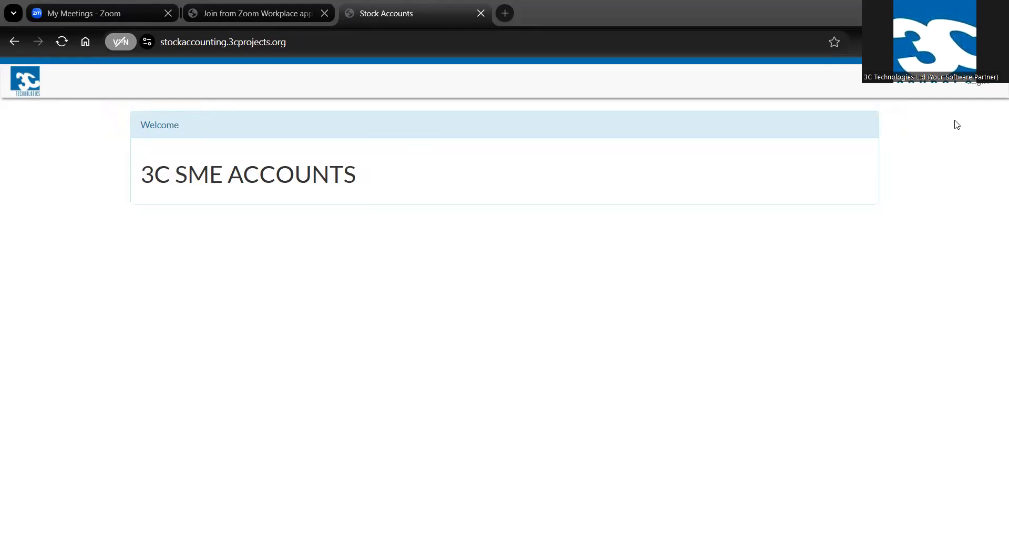
Log in to the accounting site with the prefilled credentials
left_click(982, 85)
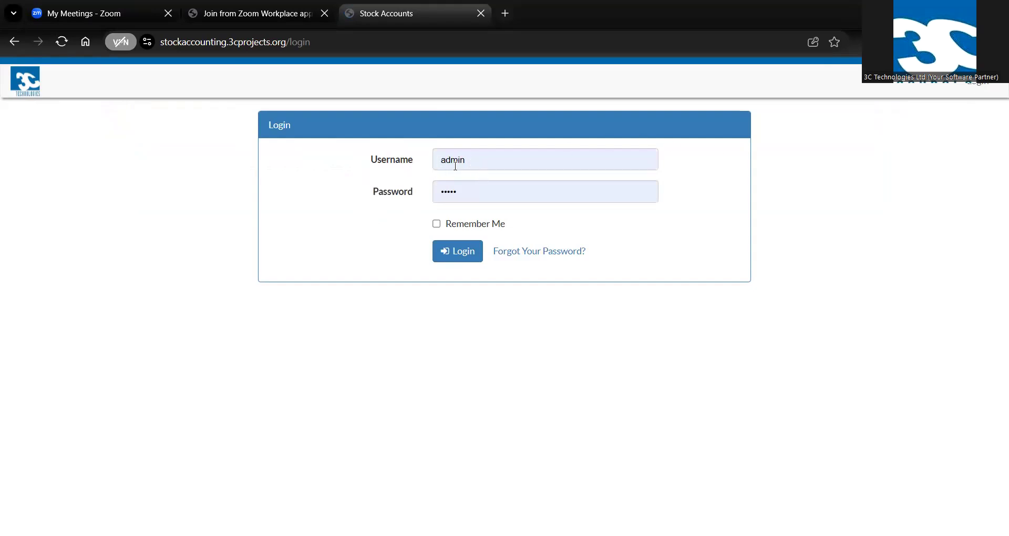
left_click(459, 253)
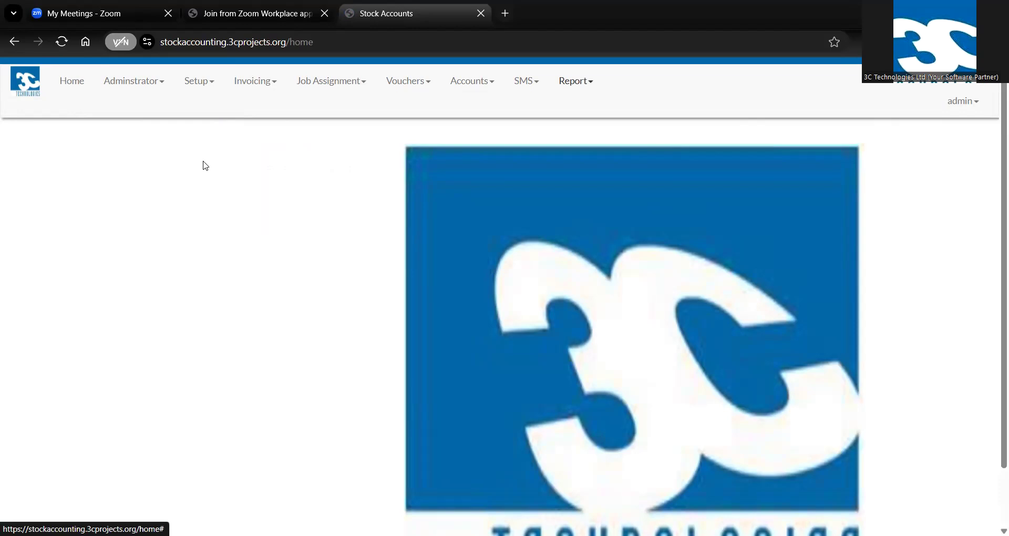
Open the Chart of Accounts and examine the listed asset, liability and income accounts
left_click(197, 87)
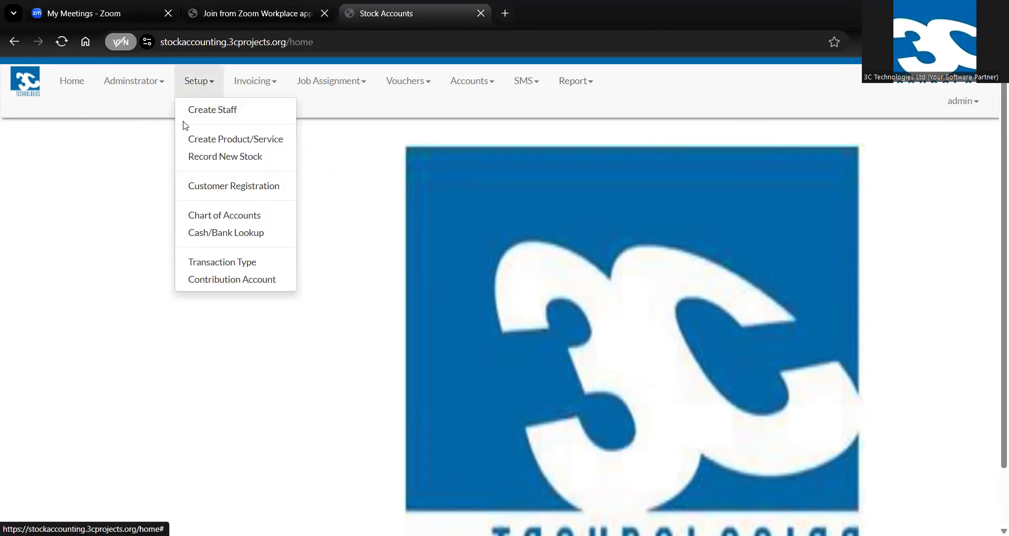
left_click(218, 216)
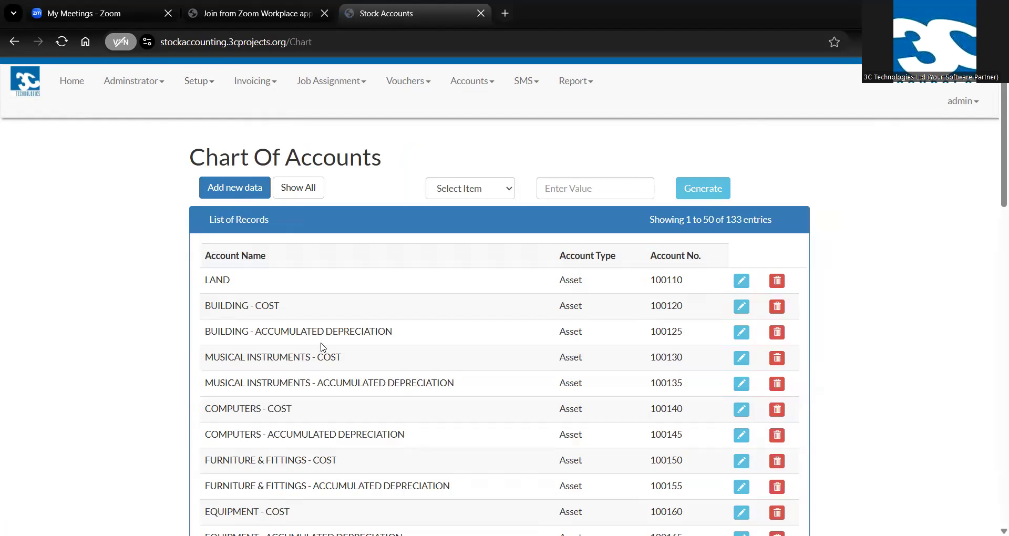
scroll(324, 347, "down", 1)
scroll(324, 345, "down", 7)
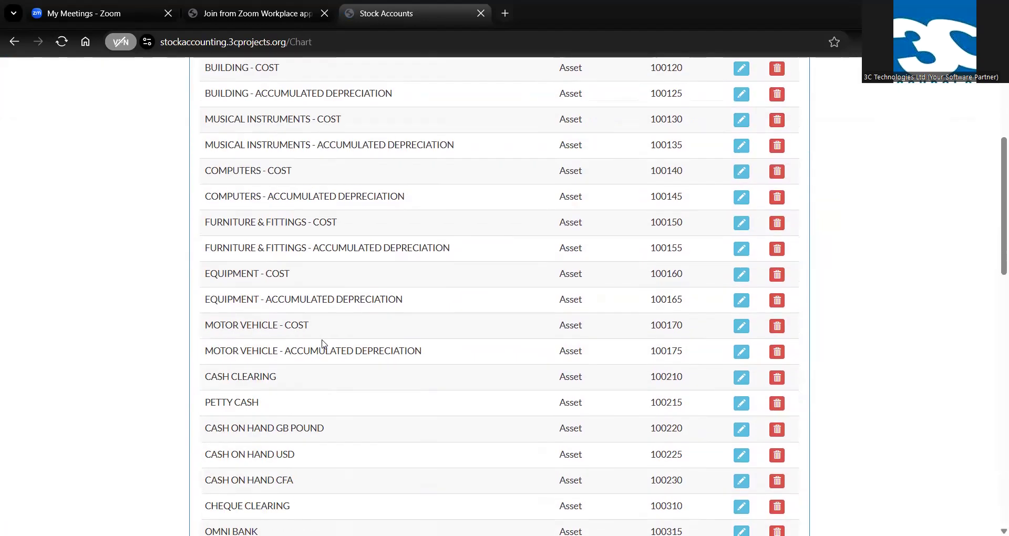
scroll(324, 344, "down", 9)
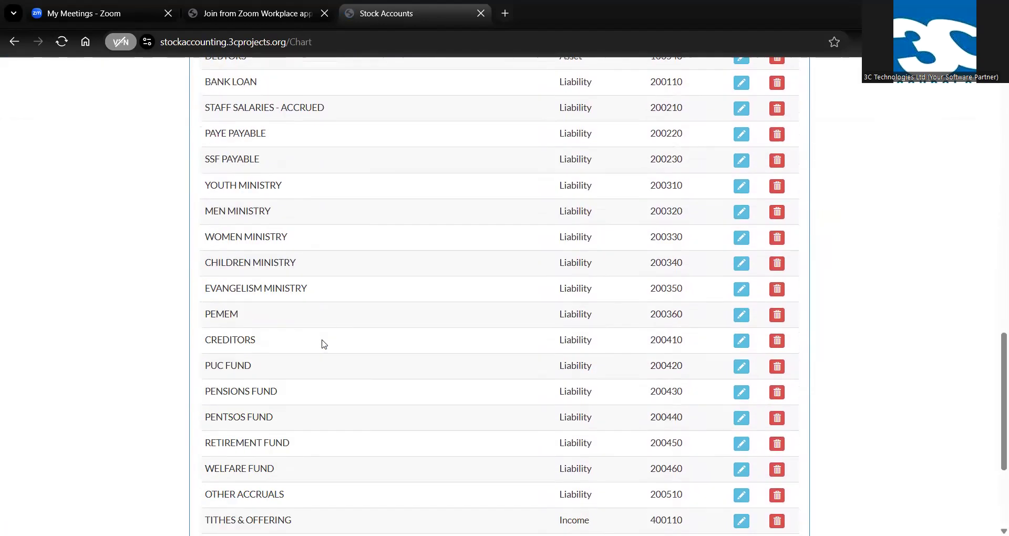
scroll(324, 344, "up", 6)
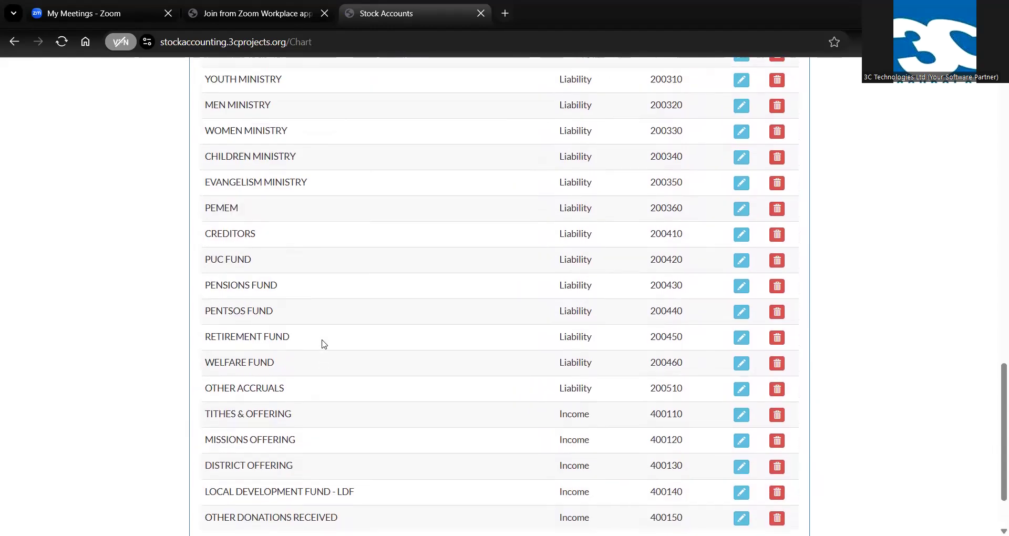
scroll(324, 343, "up", 5)
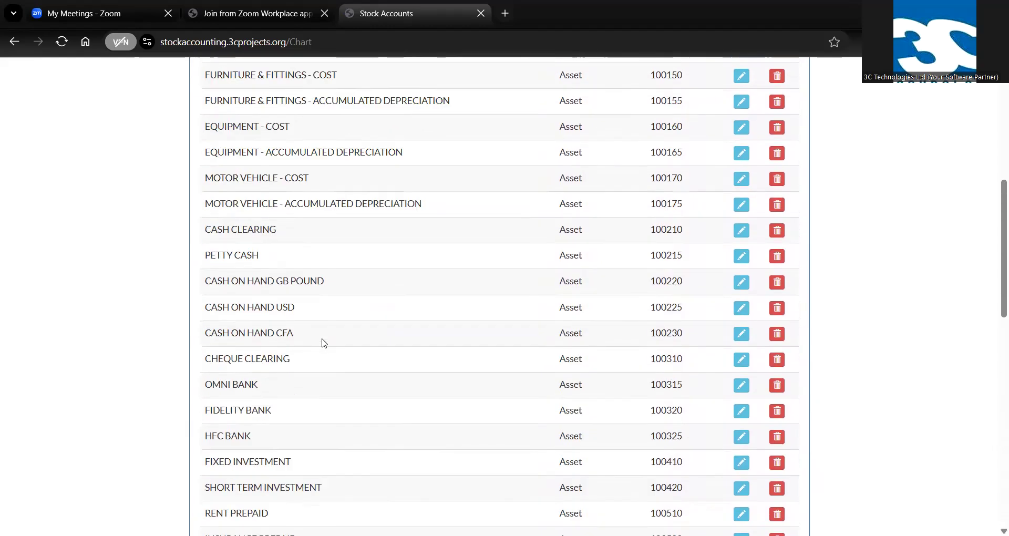
scroll(324, 344, "up", 6)
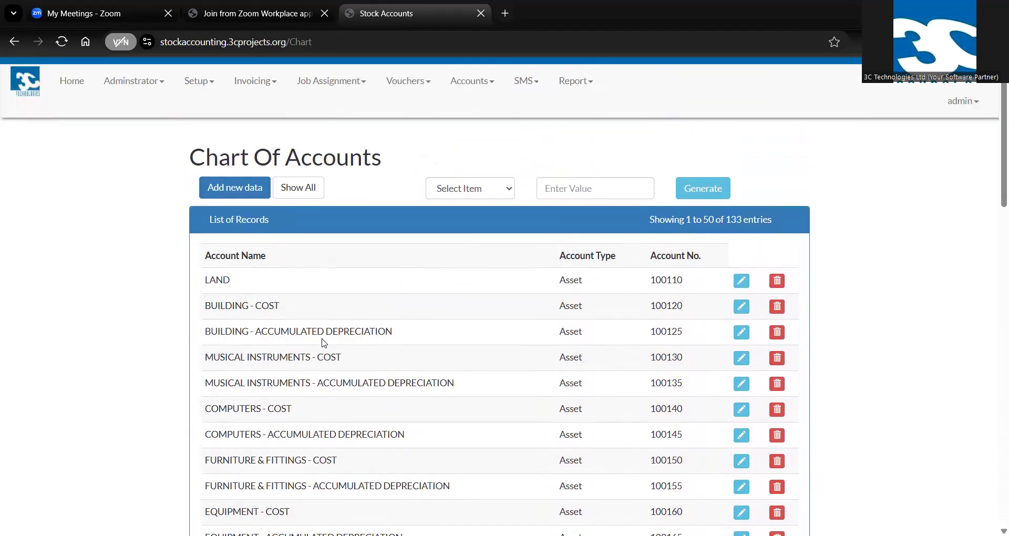
Start a new product record and name the product Block 5 inches
left_click(197, 87)
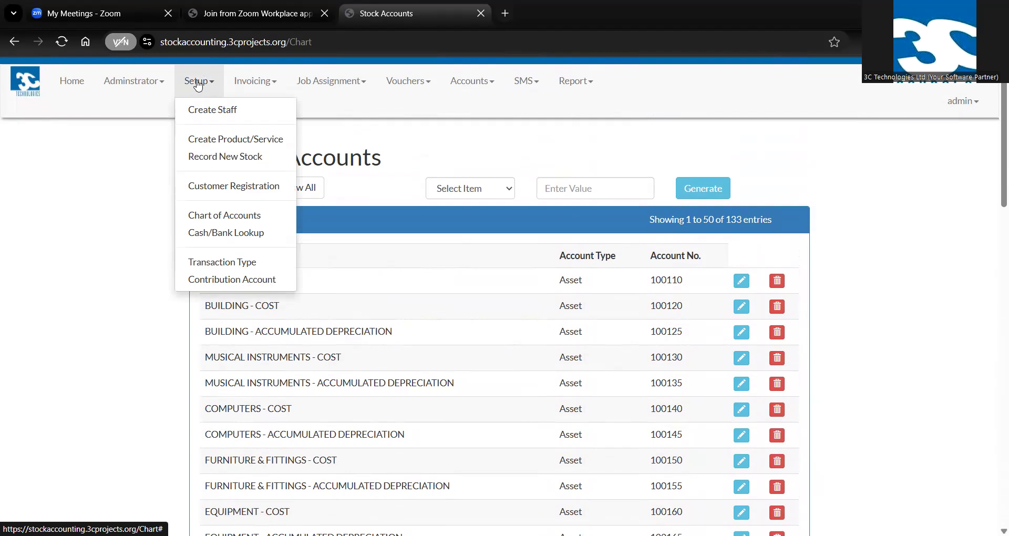
left_click(232, 145)
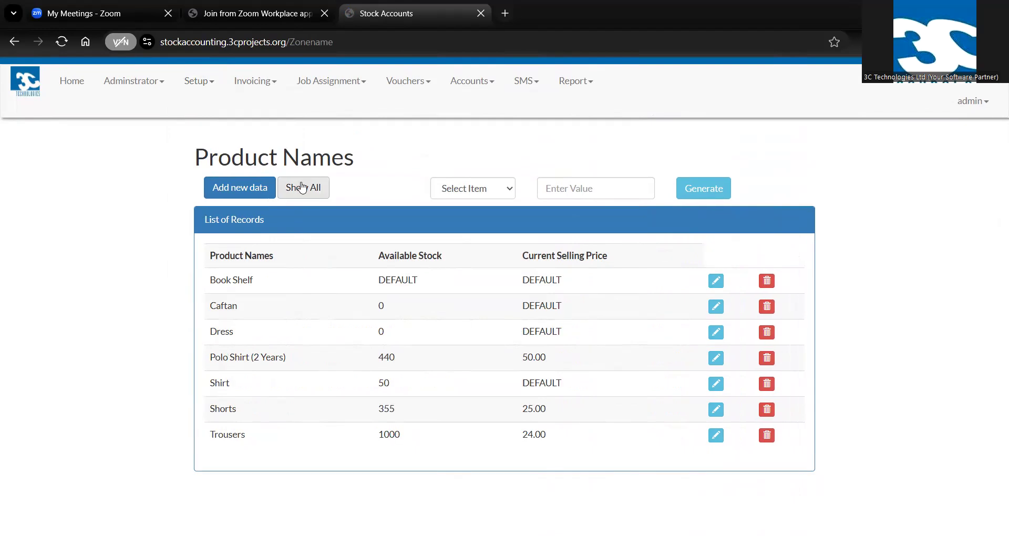
left_click(252, 190)
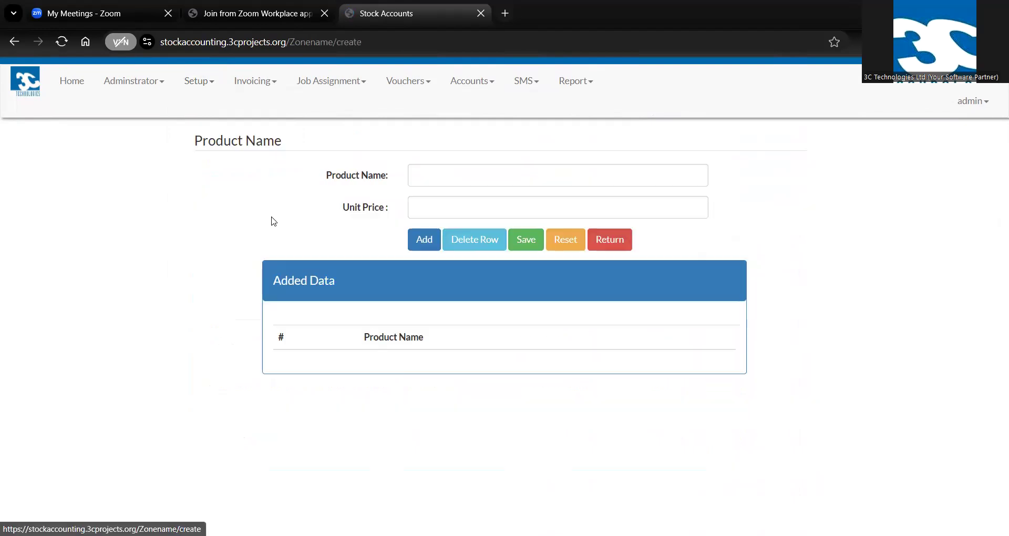
left_click(432, 179)
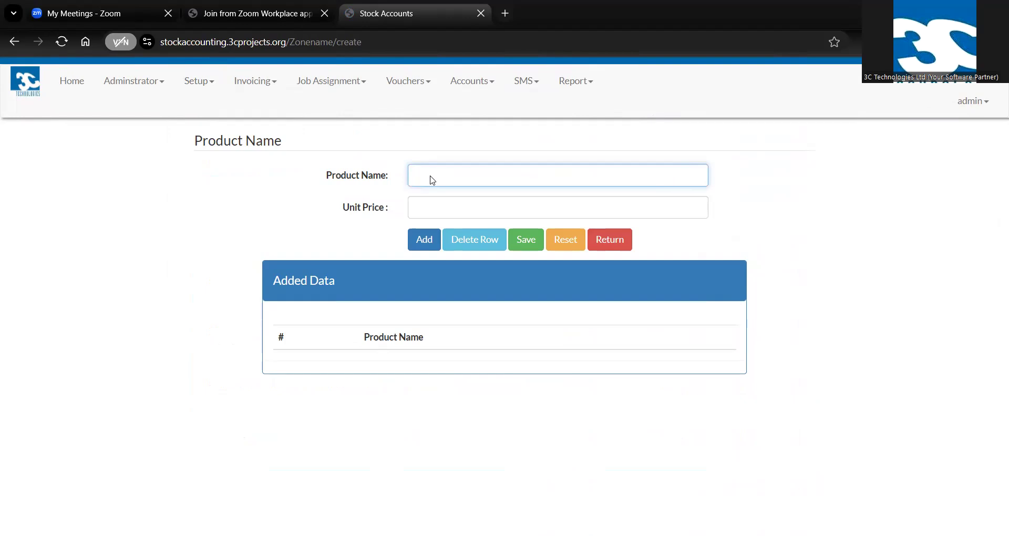
type("Block 5 inches")
Set the unit price to 6, add the product to the entry list and save it
left_click(450, 210)
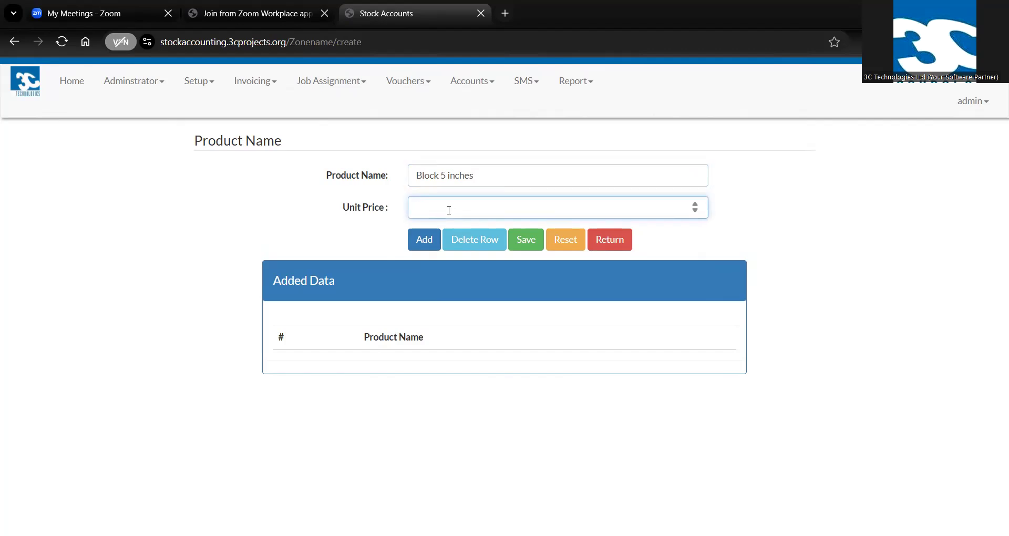
type("6")
left_click(430, 252)
left_click(525, 242)
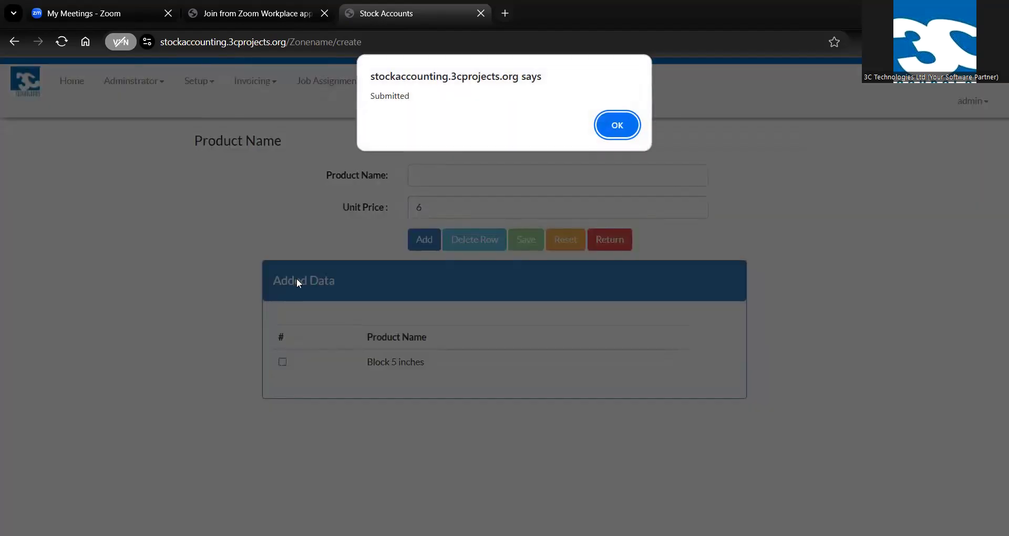
left_click(619, 127)
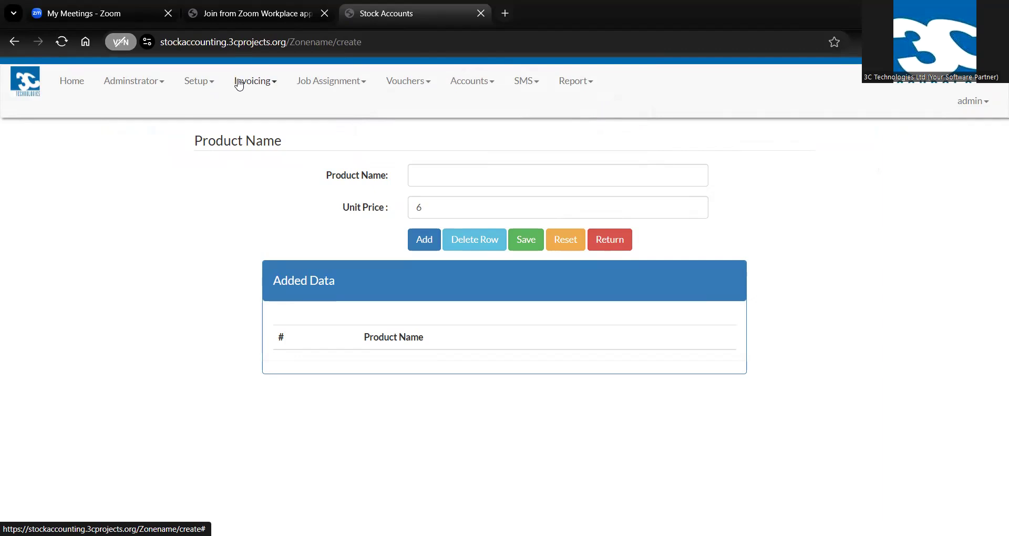
Start a new stock record dated 2025-08-20 for the product Block 5 inches
left_click(192, 84)
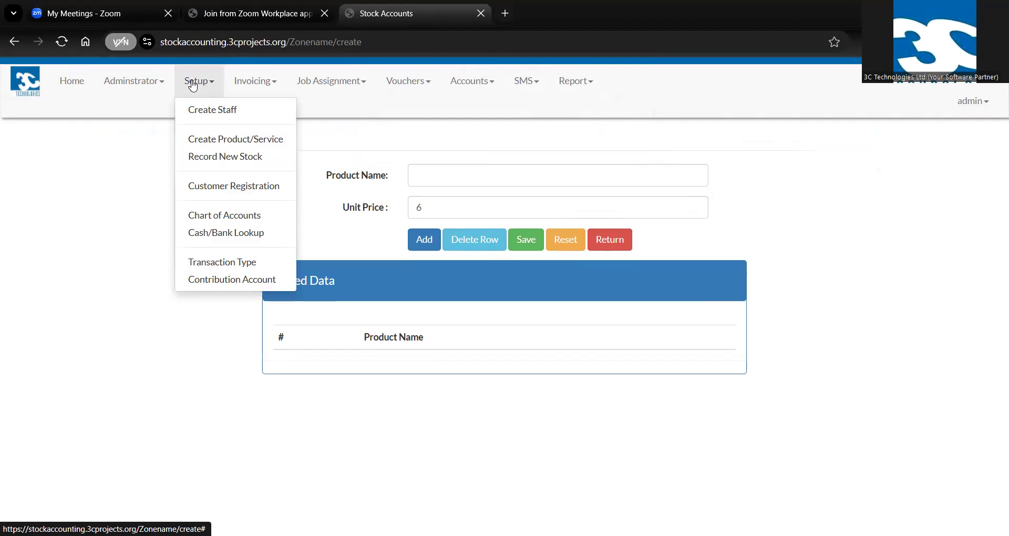
left_click(227, 161)
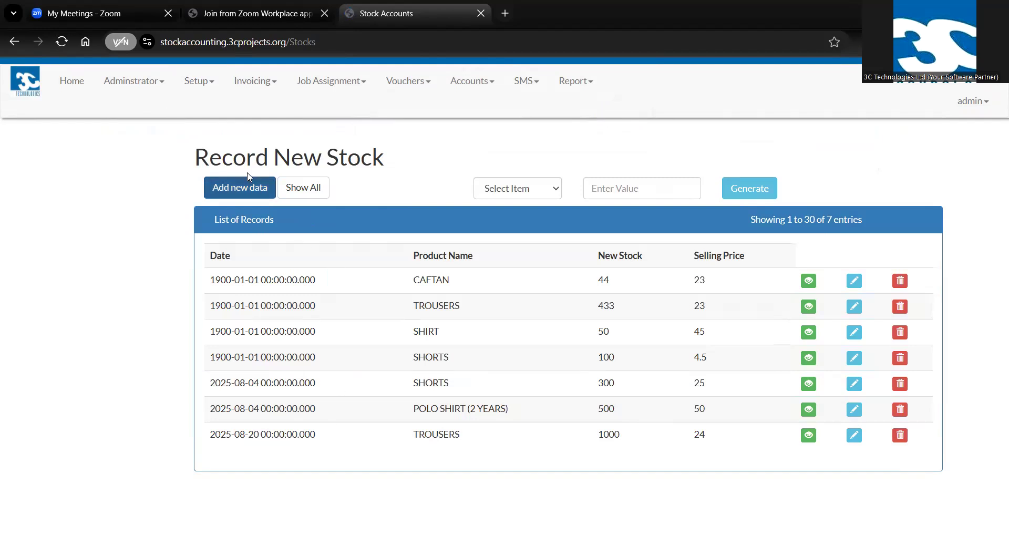
left_click(237, 191)
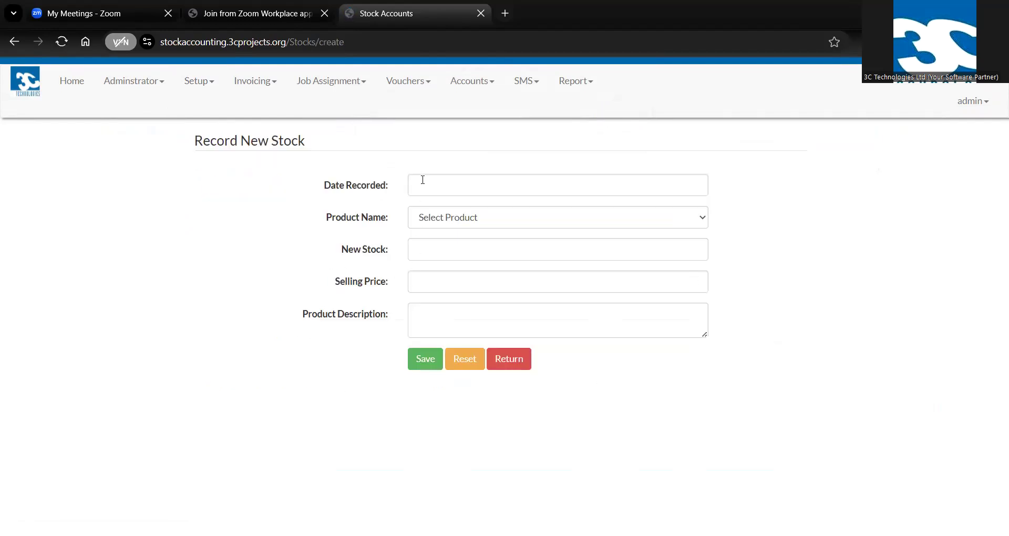
left_click(431, 184)
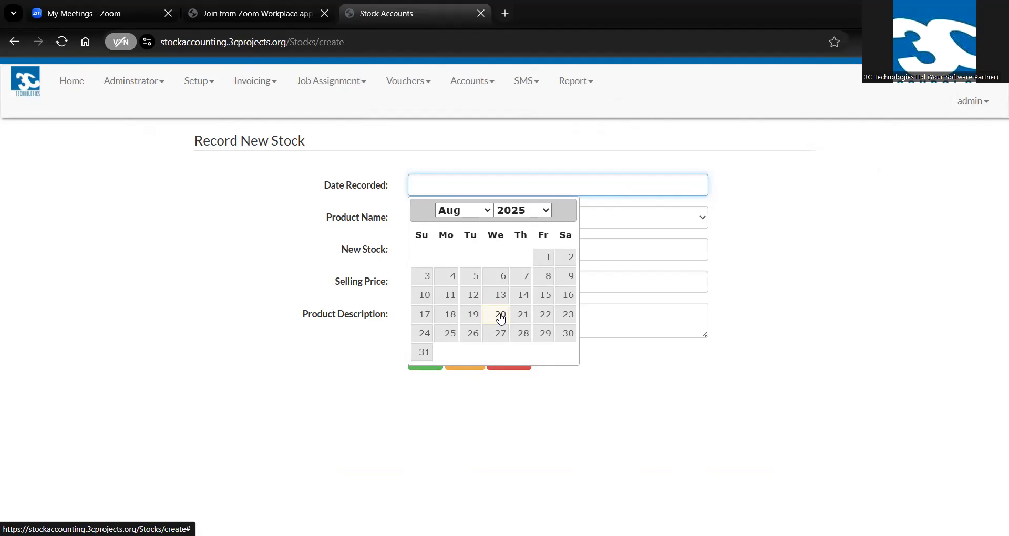
left_click(501, 317)
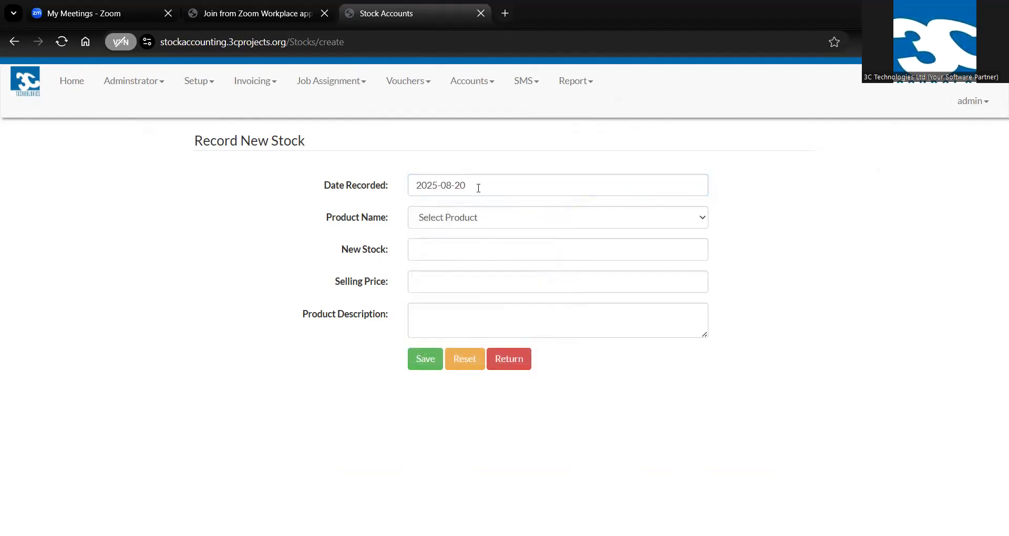
left_click(466, 218)
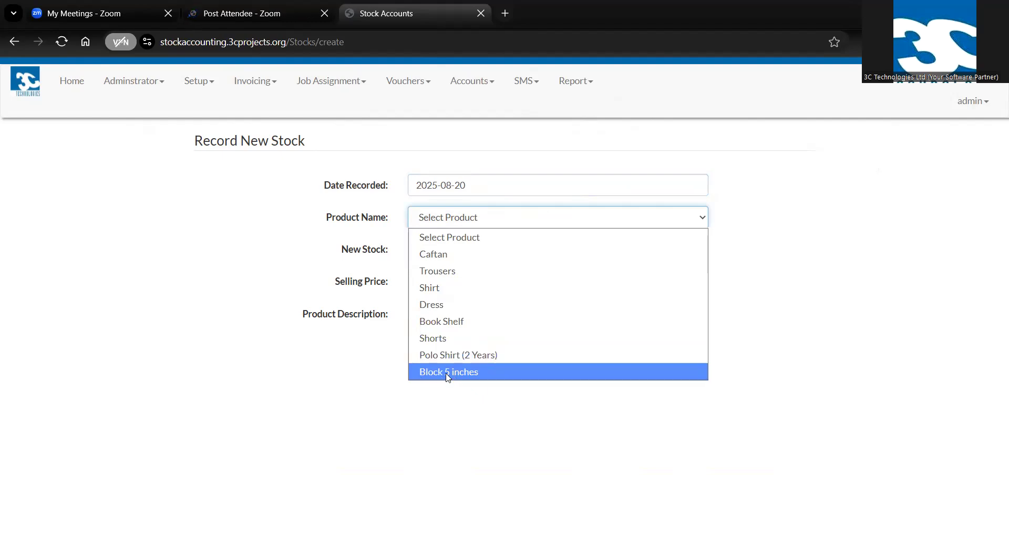
left_click(449, 372)
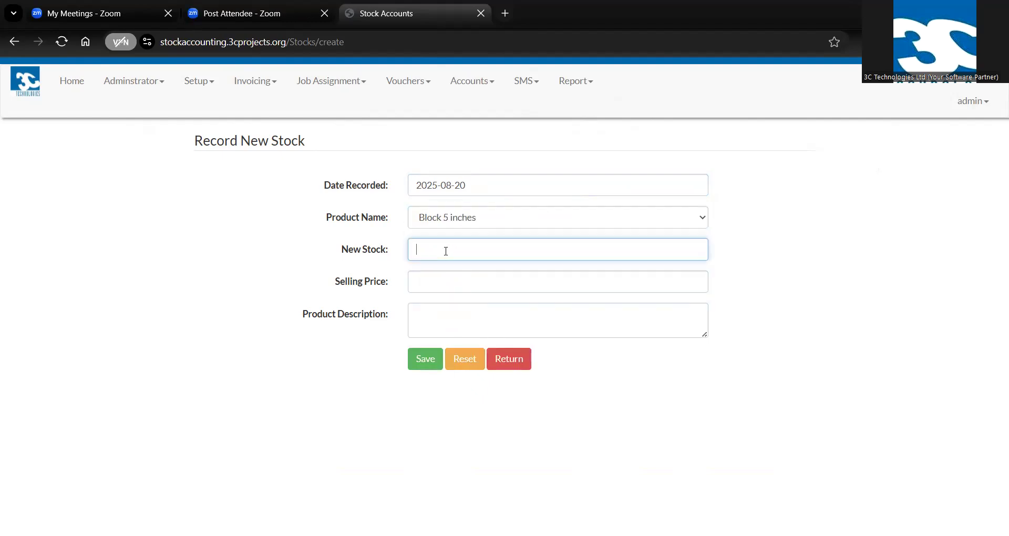
Set the new stock to 500 and the selling price to 8, leave the description empty, and save the stock record
type("500")
left_click(431, 287)
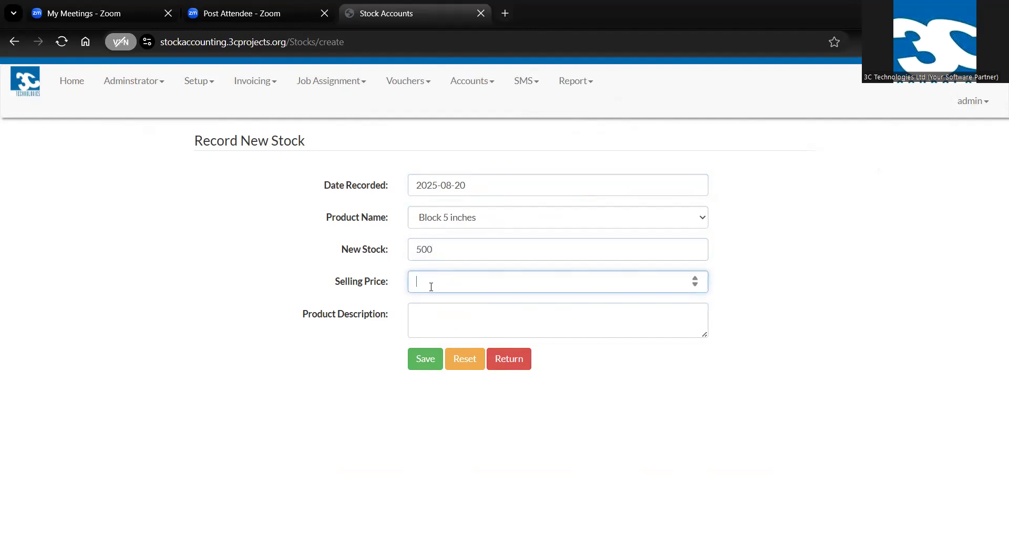
type("8")
left_click(436, 320)
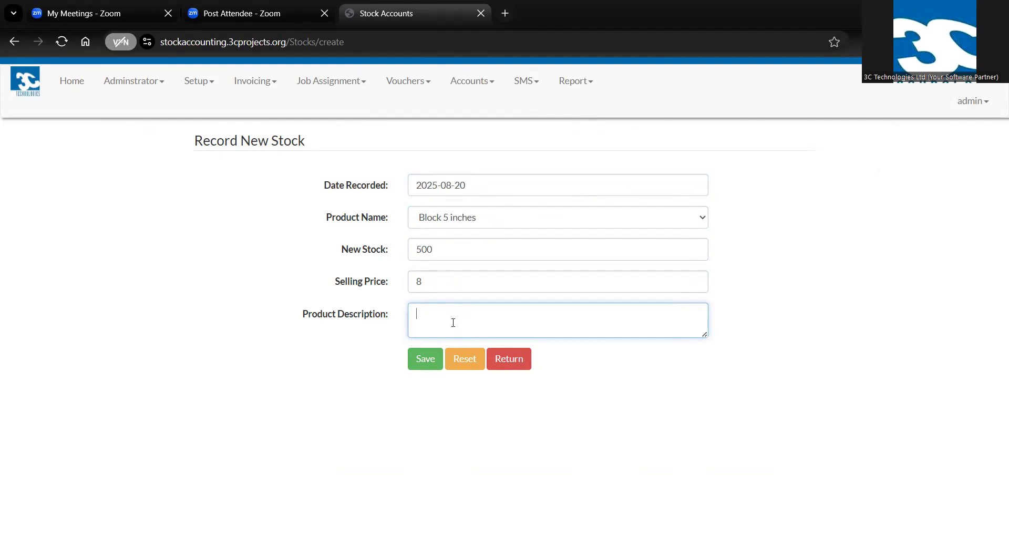
left_click(425, 363)
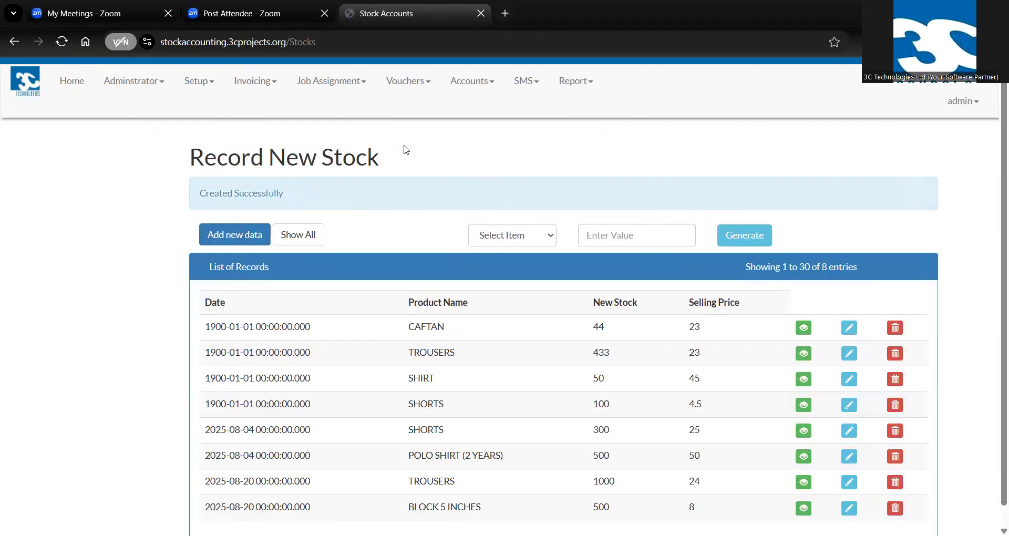
Check the available stock and current selling price of Block 5 inches in the product list
left_click(199, 84)
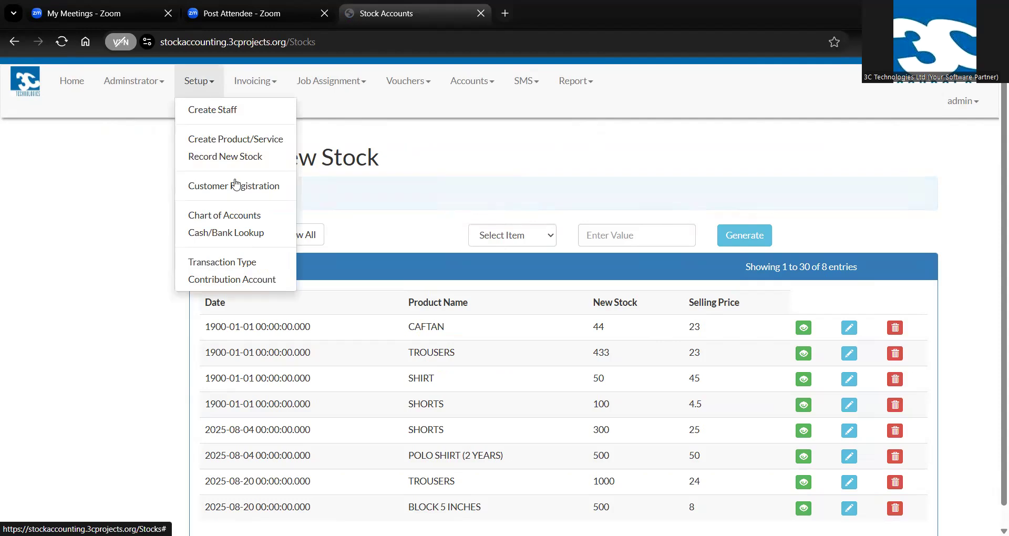
left_click(209, 141)
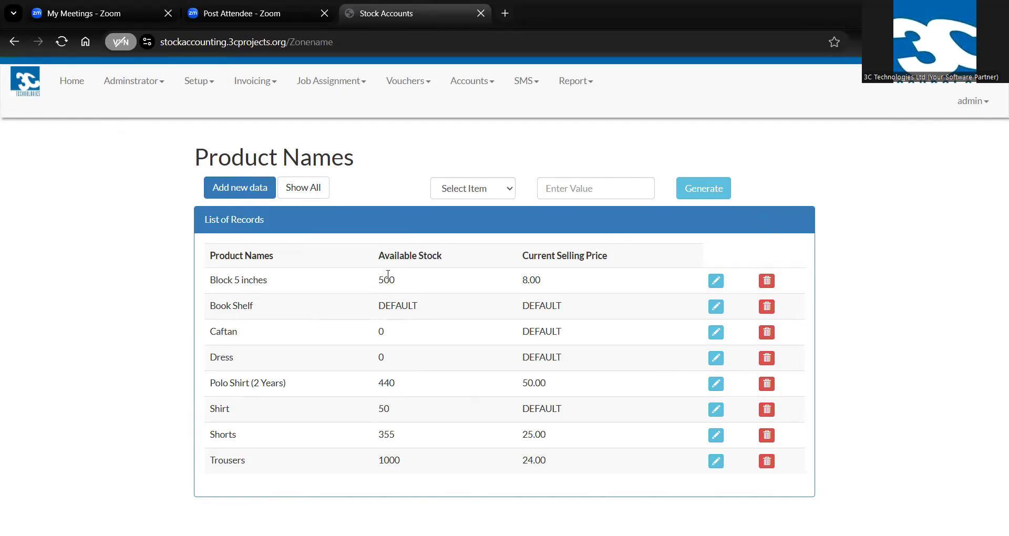
left_click_drag(378, 279, 406, 279)
left_click_drag(527, 281, 541, 286)
Start a customer invoice dated 2025-08-20 and select the fourth listed customer
left_click(251, 81)
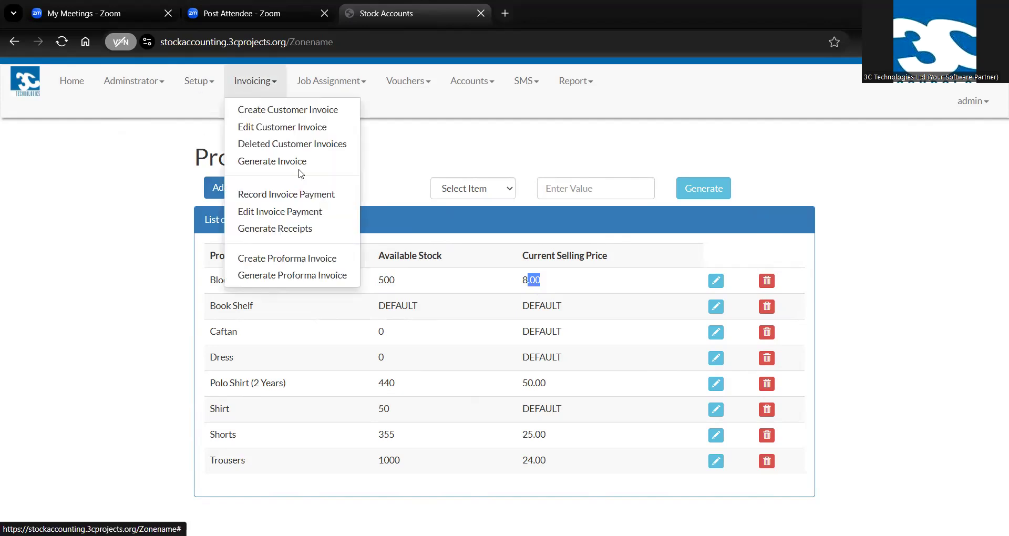
left_click(268, 110)
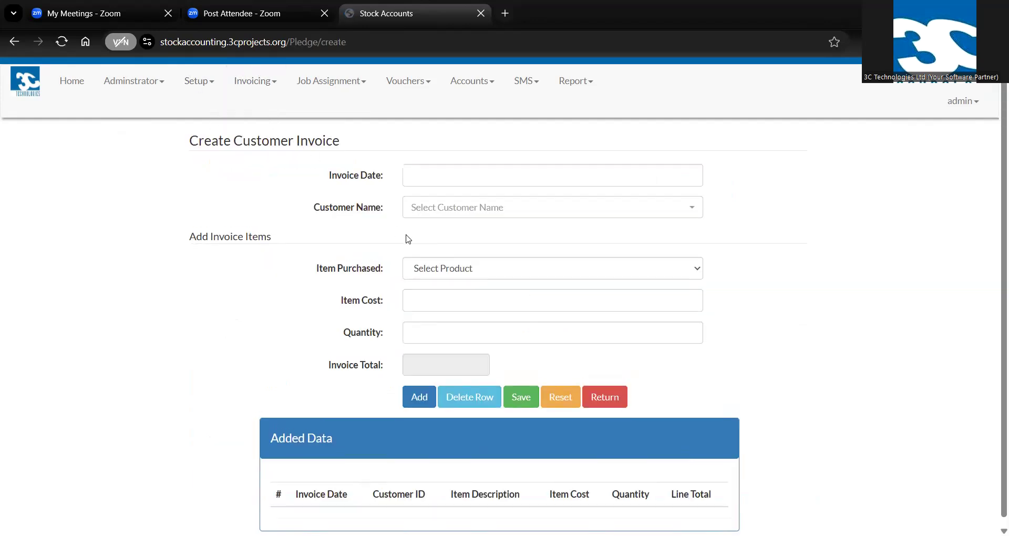
left_click(445, 176)
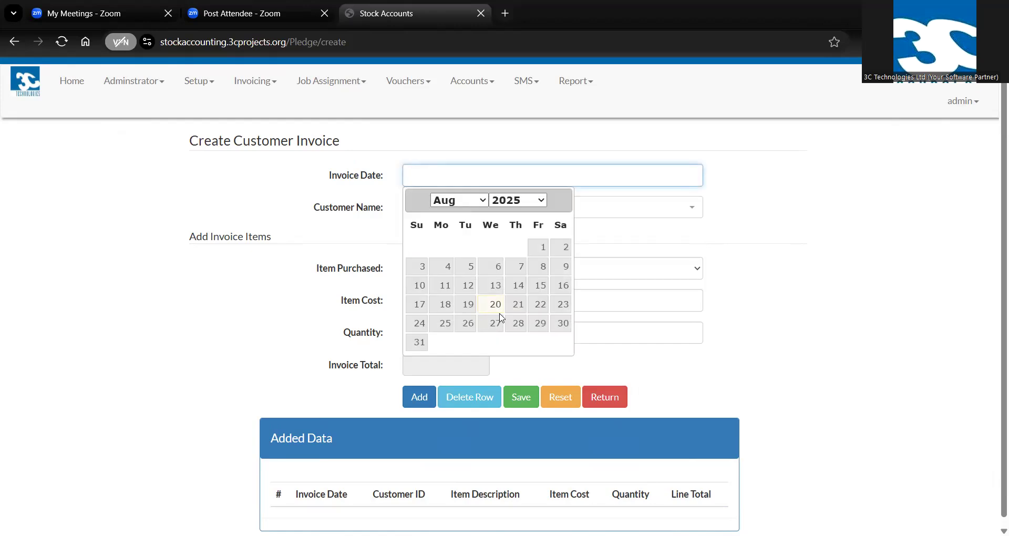
left_click(497, 306)
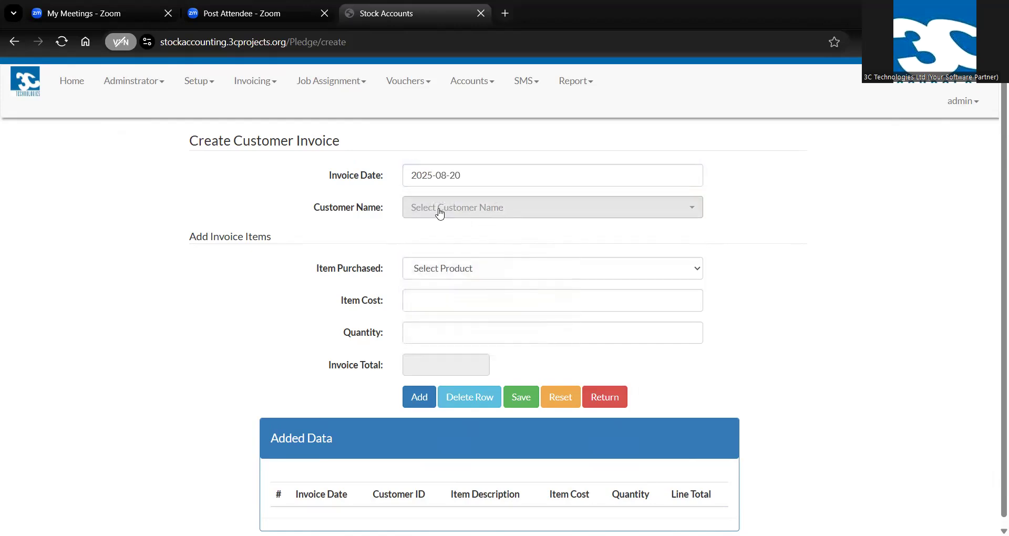
left_click(442, 209)
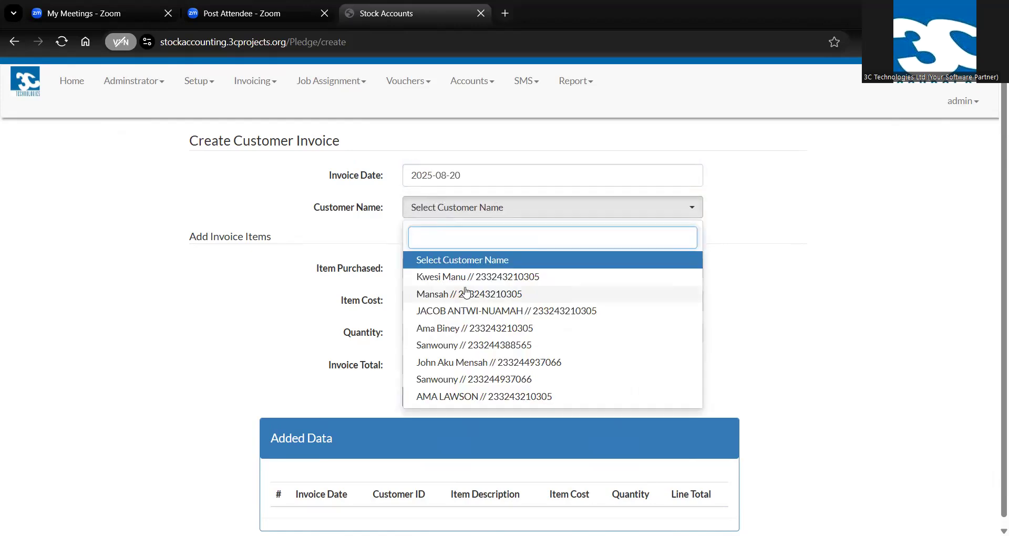
left_click(443, 332)
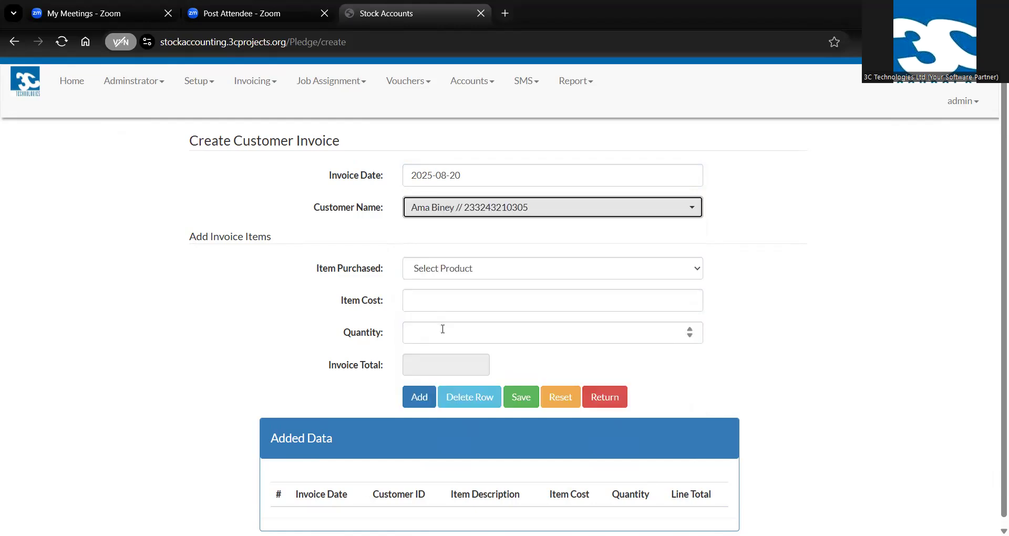
Add an invoice line for Block 5 inches with an item cost of 8 and a quantity of 200
left_click(443, 269)
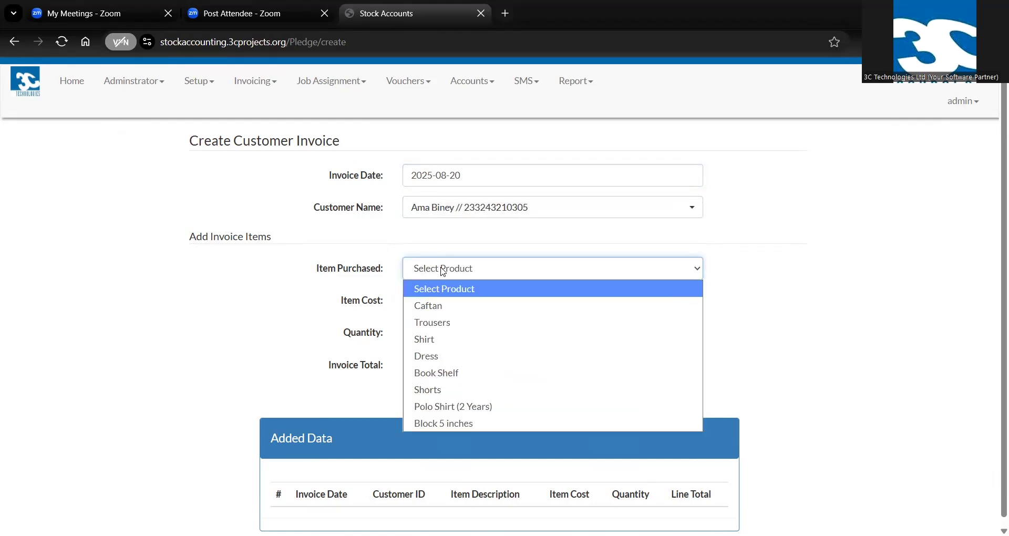
left_click(434, 422)
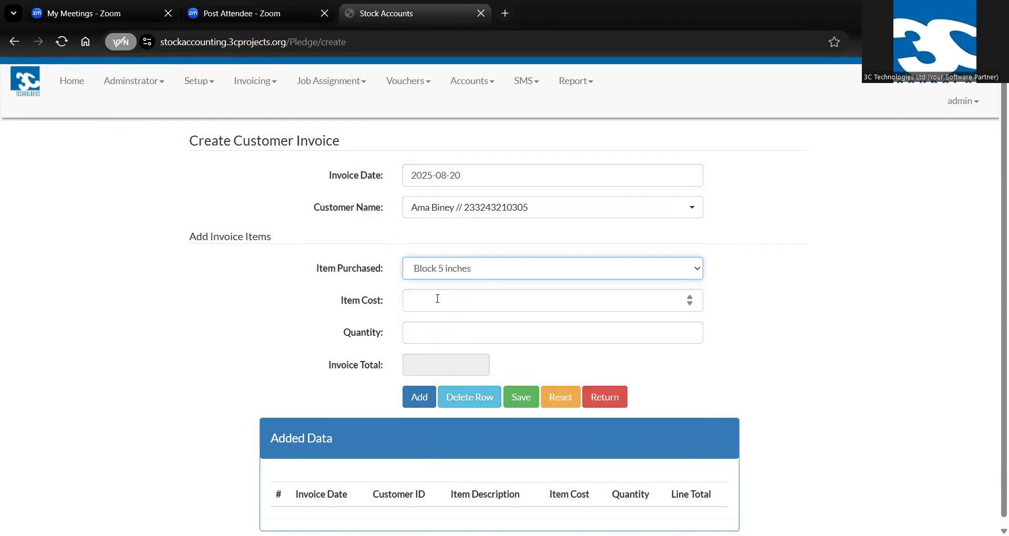
left_click(437, 299)
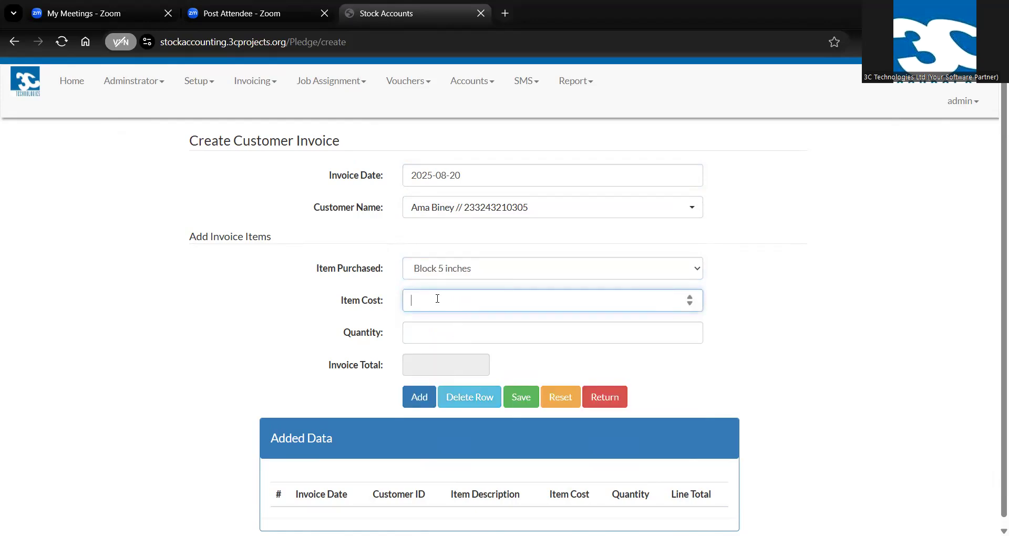
type("8")
left_click(429, 330)
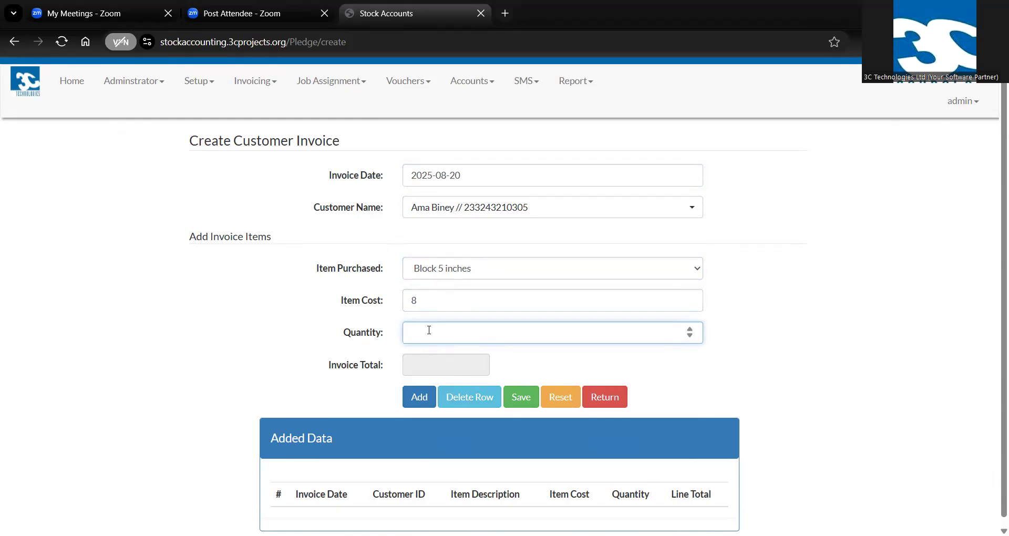
type("200")
left_click(428, 403)
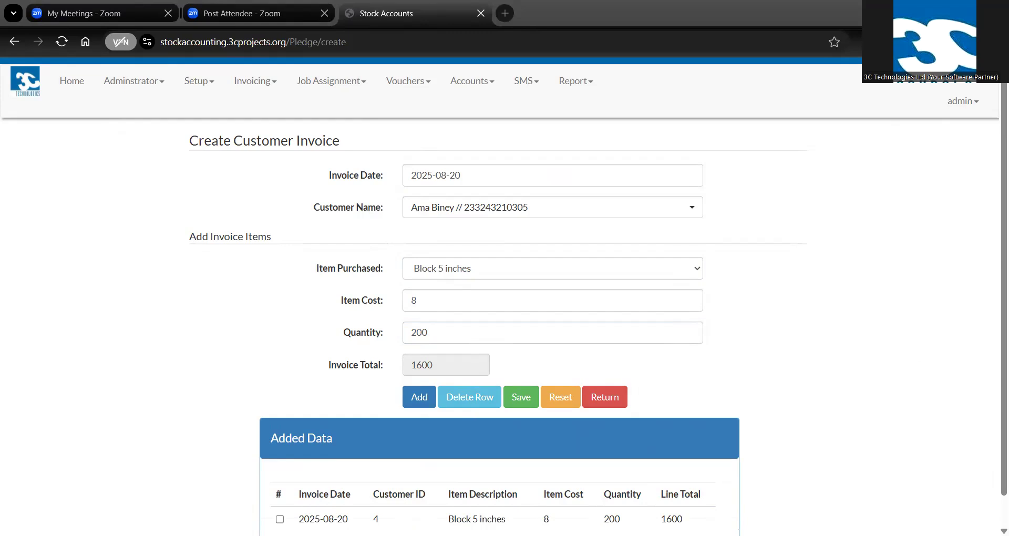
Save the customer invoice and acknowledge the submission
scroll(660, 402, "down", 1)
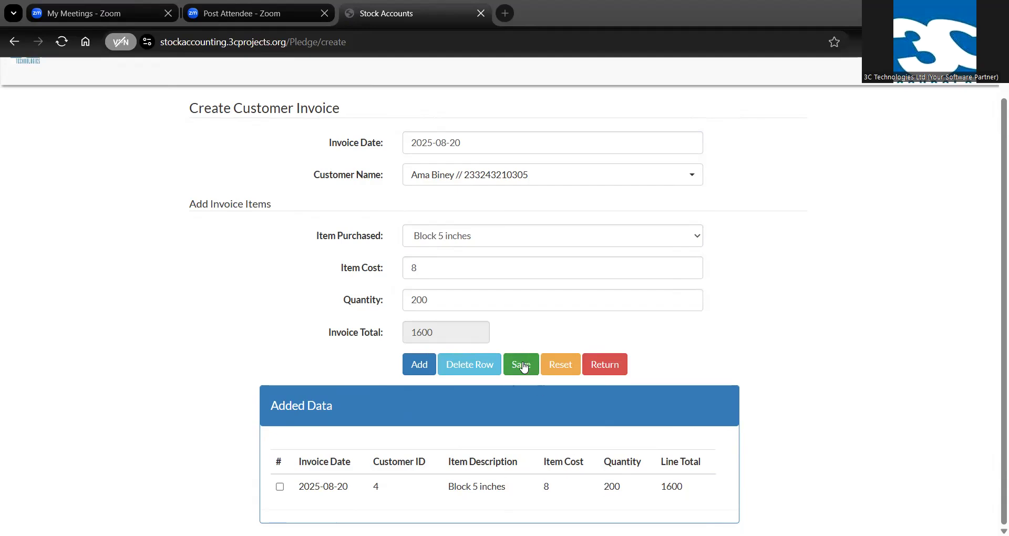
left_click(522, 366)
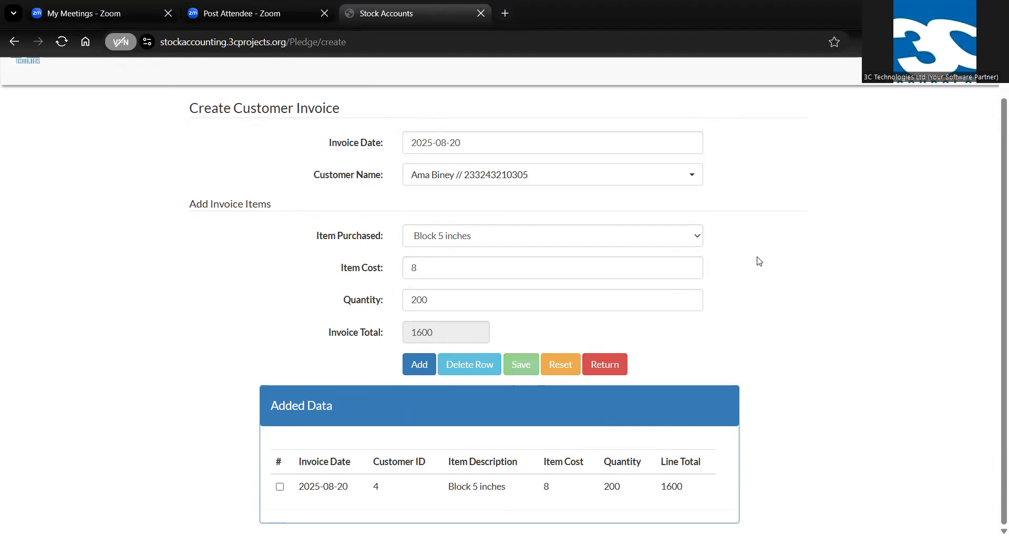
left_click(612, 124)
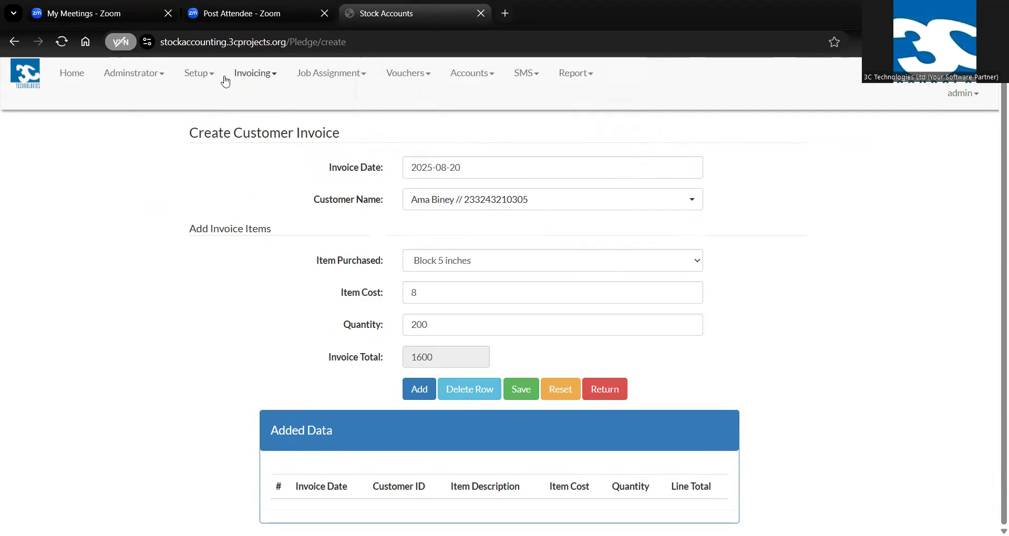
Start an invoice payment record dated 2025-08-20 with transaction type INVOICE PAYMENT and payment mode Cash
left_click(245, 76)
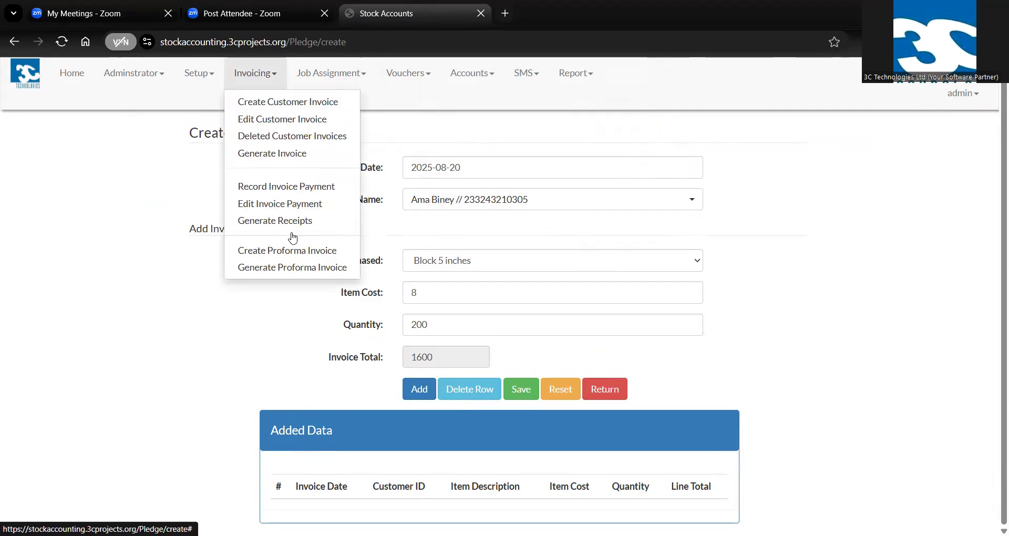
left_click(282, 187)
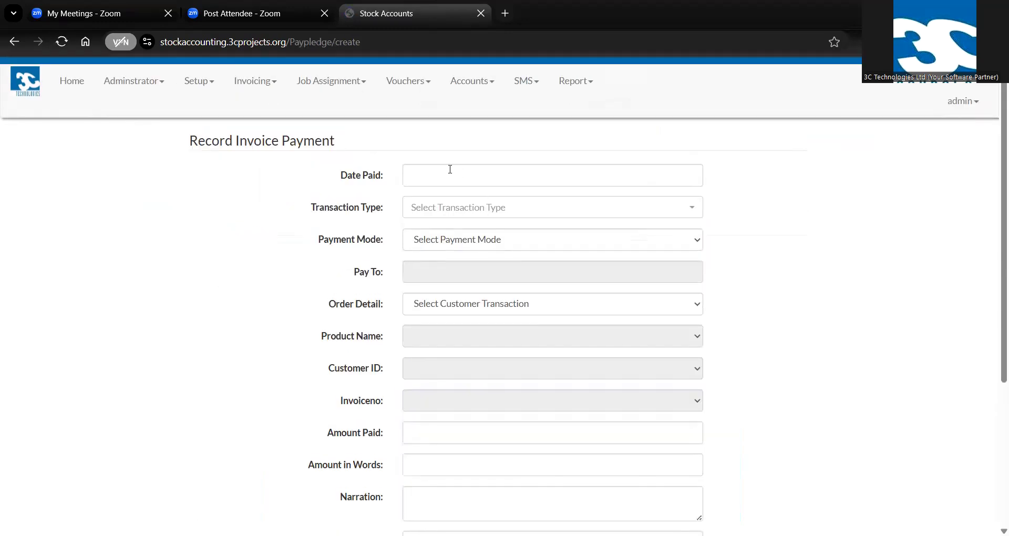
left_click(445, 178)
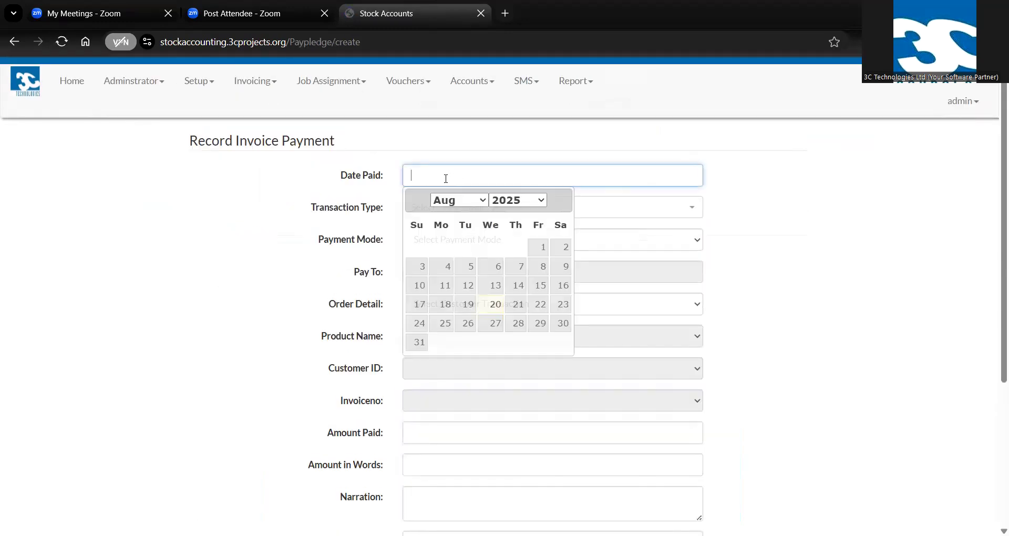
left_click(493, 305)
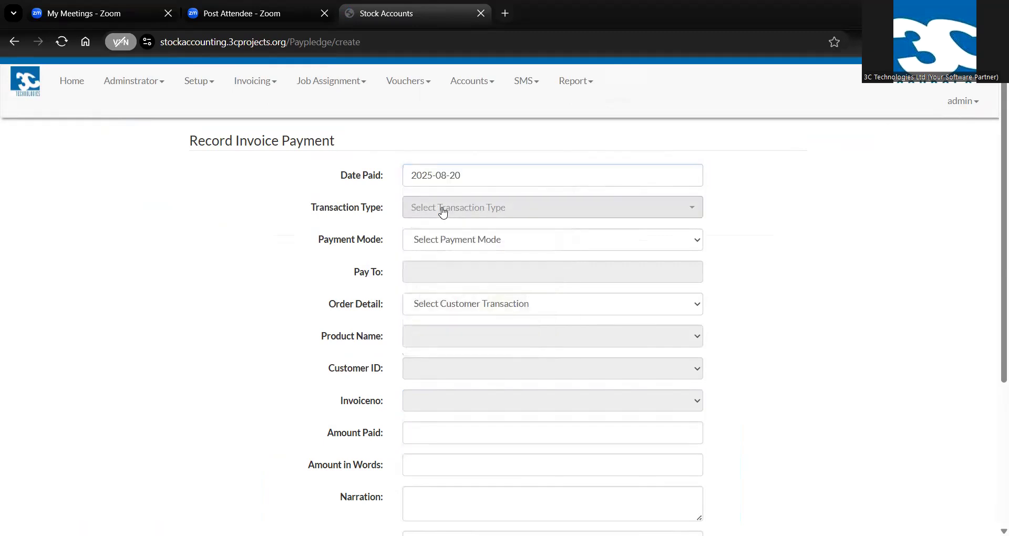
left_click(443, 212)
left_click(448, 275)
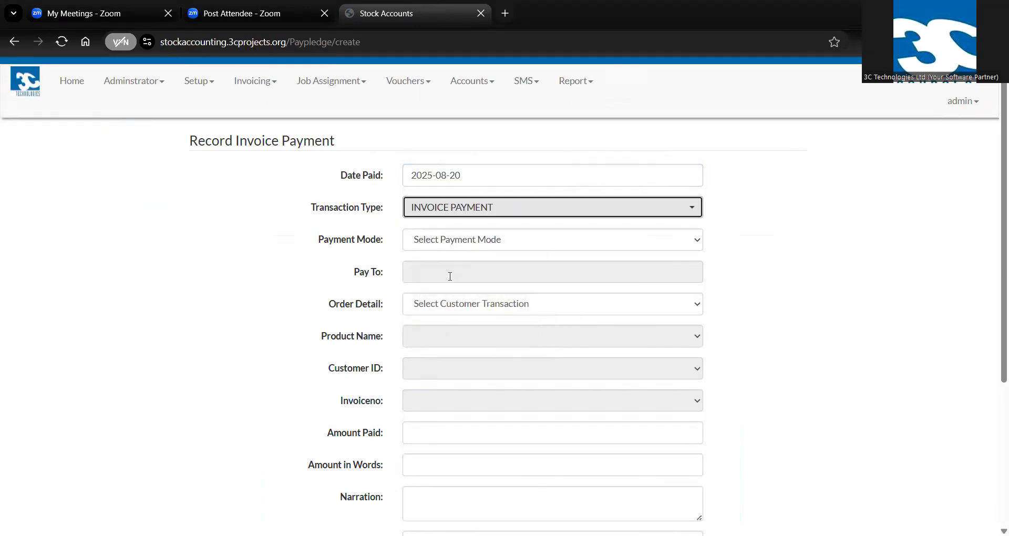
left_click(452, 245)
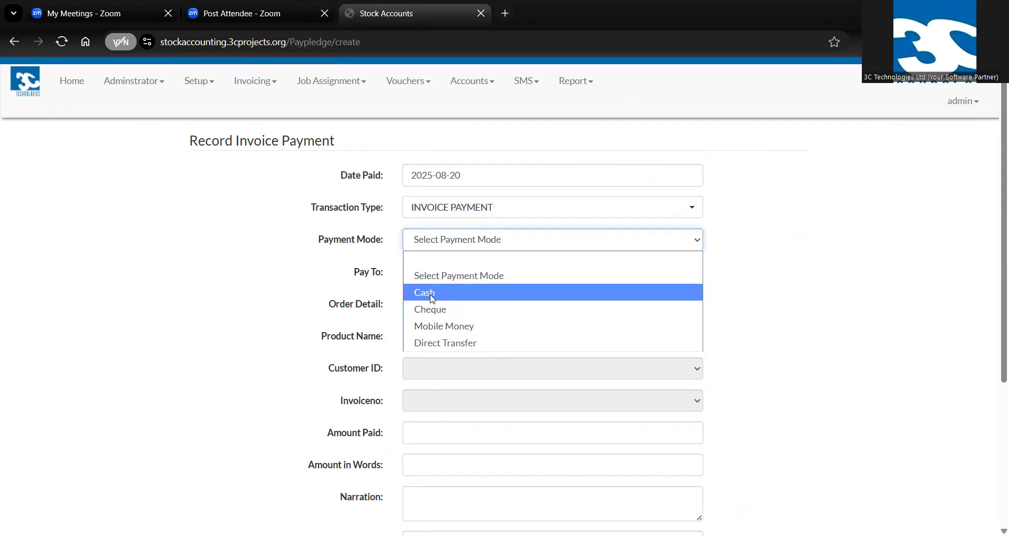
left_click(433, 294)
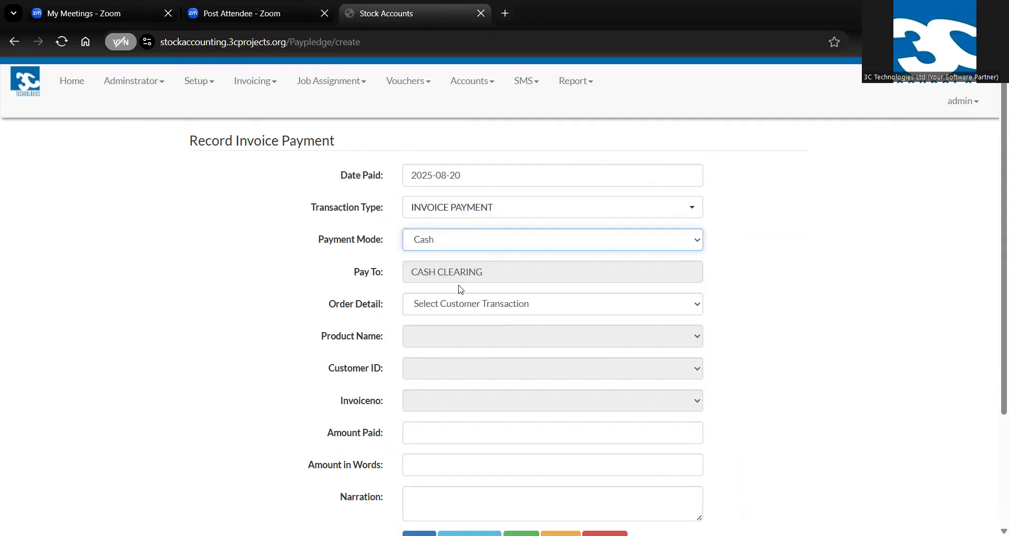
Select the last listed customer transaction as the payment's order detail
left_click(446, 308)
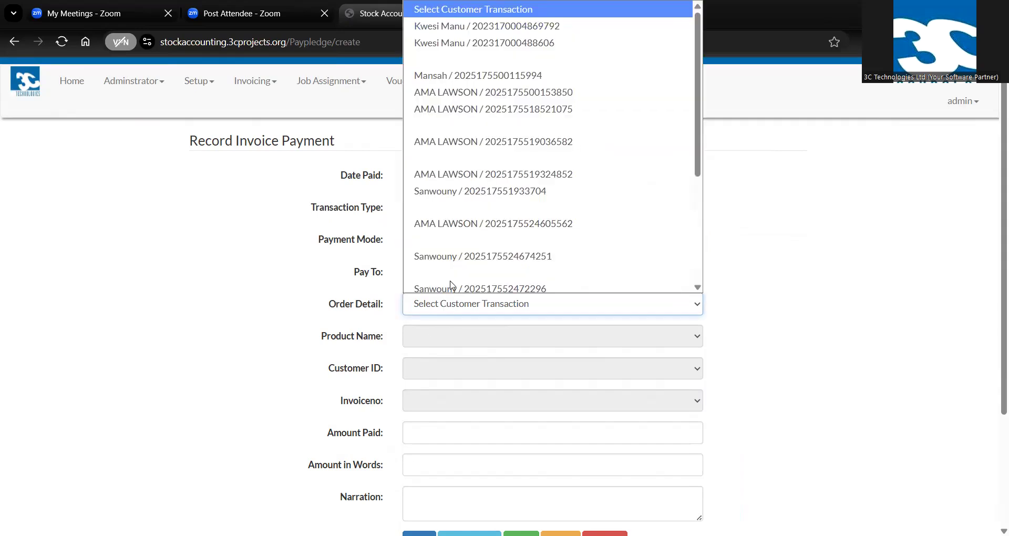
scroll(645, 187, "down", 1)
left_click_drag(697, 173, 702, 267)
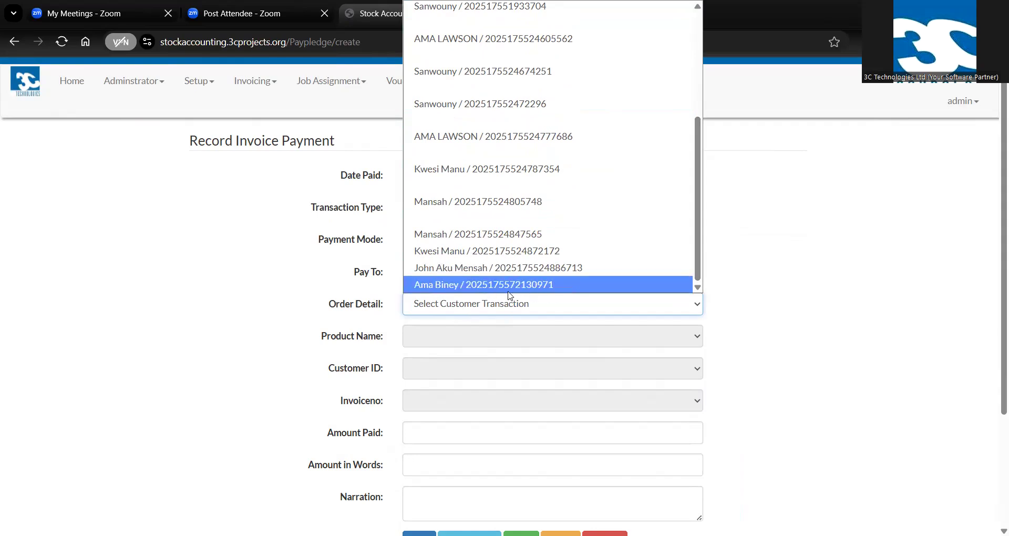
left_click(471, 287)
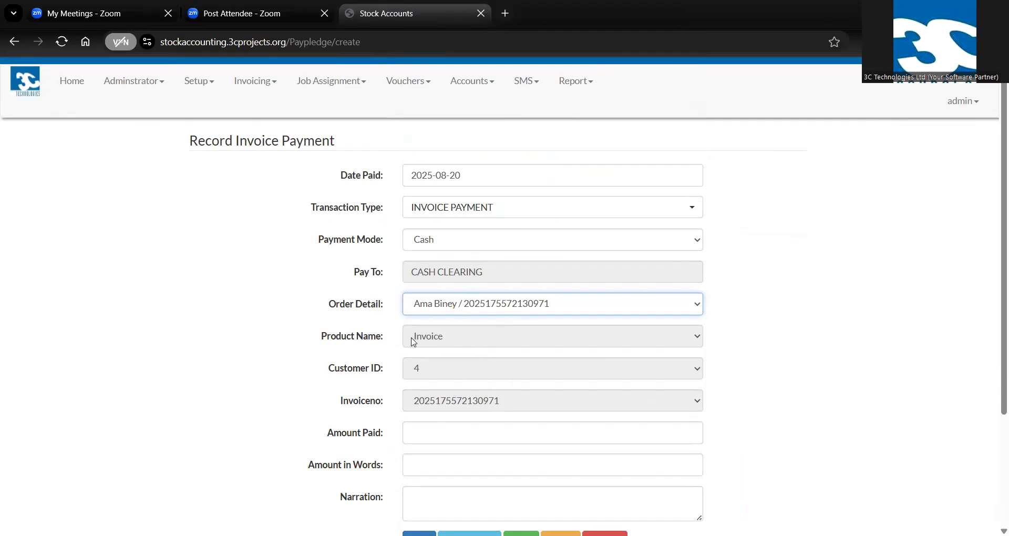
Set the amount paid to 500 and the amount in words to "Five hundred cedis only"
scroll(443, 359, "down", 3)
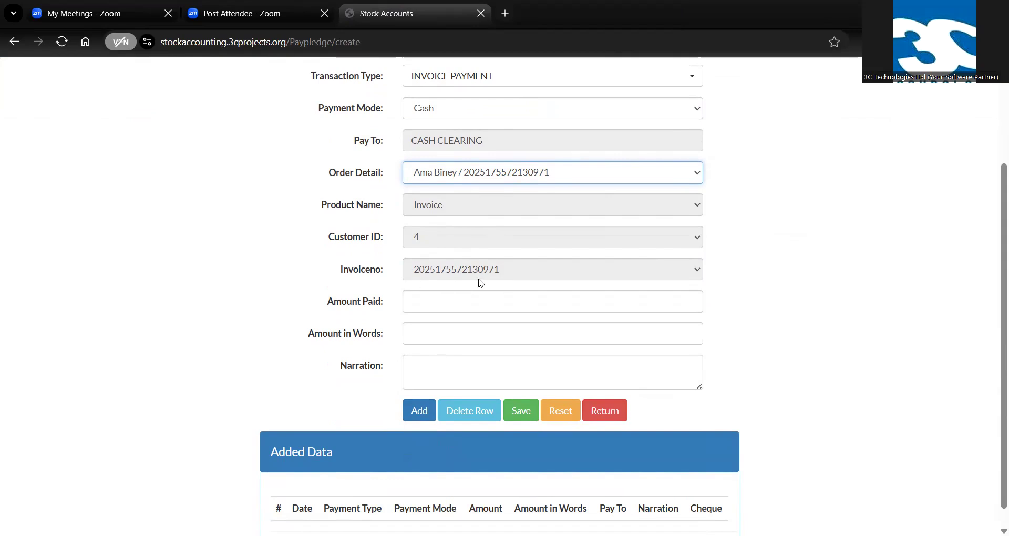
left_click(436, 302)
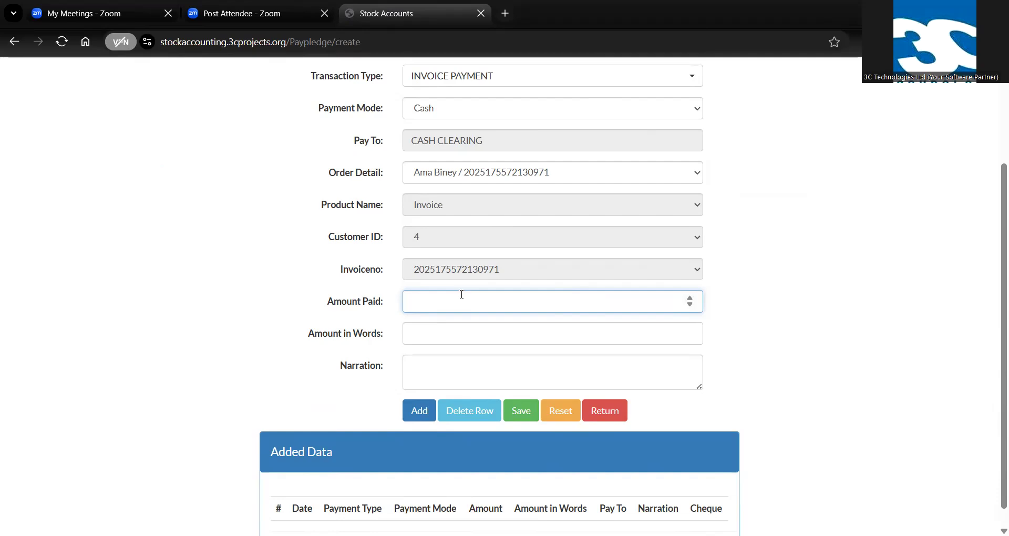
type("500")
left_click(428, 343)
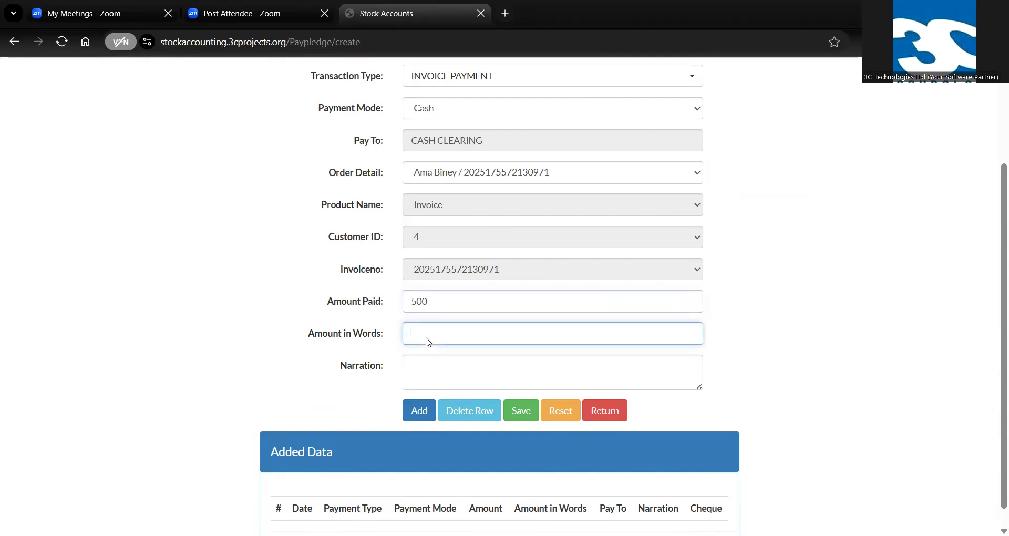
type("Five hundred cedis only")
Enter the narration "Being cost of blocks purchased" and add the payment to the entry table
left_click(425, 362)
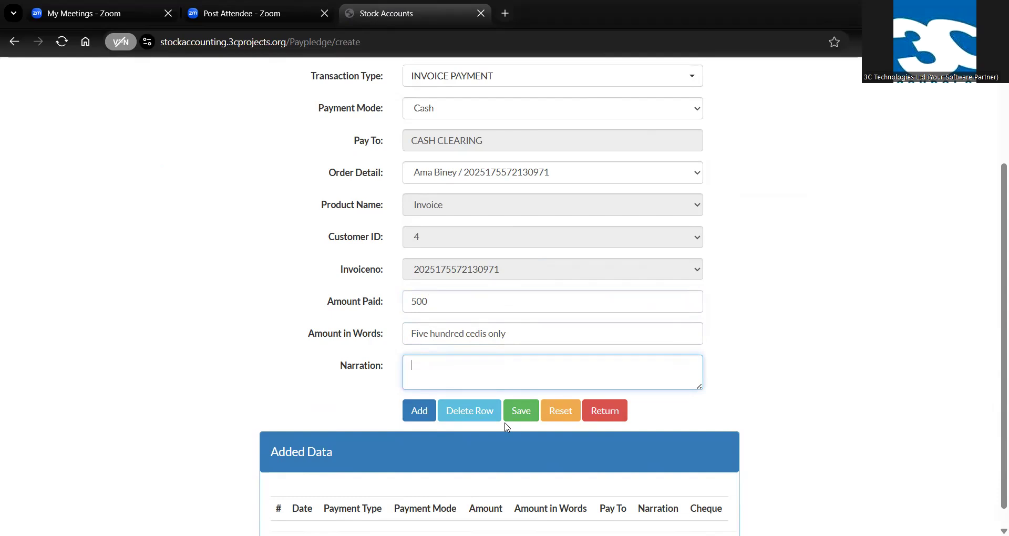
type("Being cost of blocks purchase")
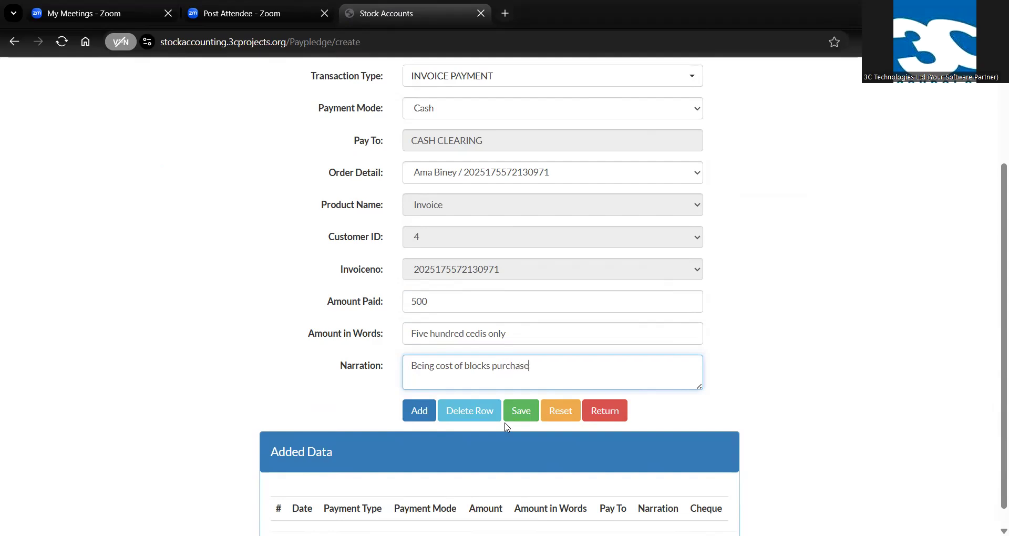
type("d")
left_click(419, 414)
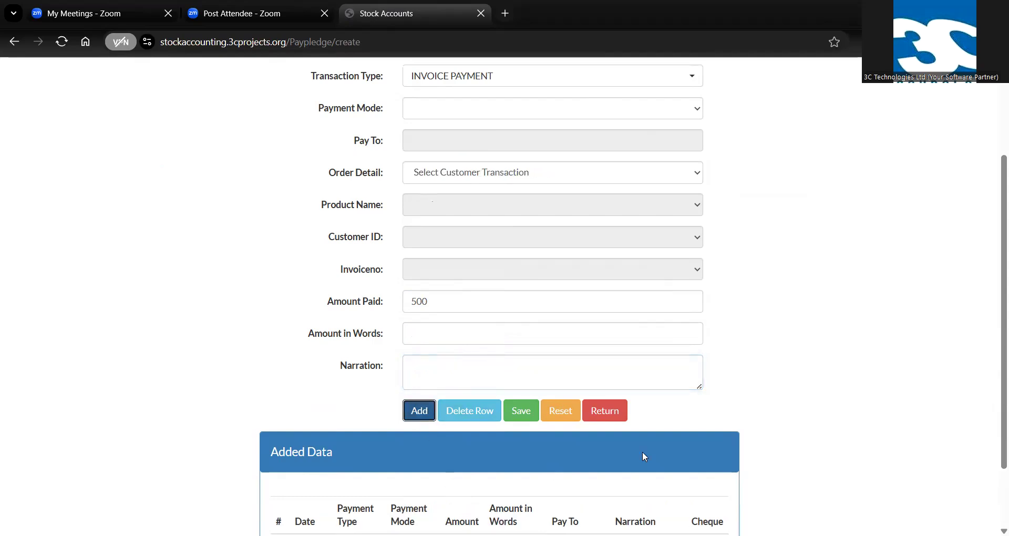
Save the added invoice payment and acknowledge the submission
scroll(645, 456, "down", 2)
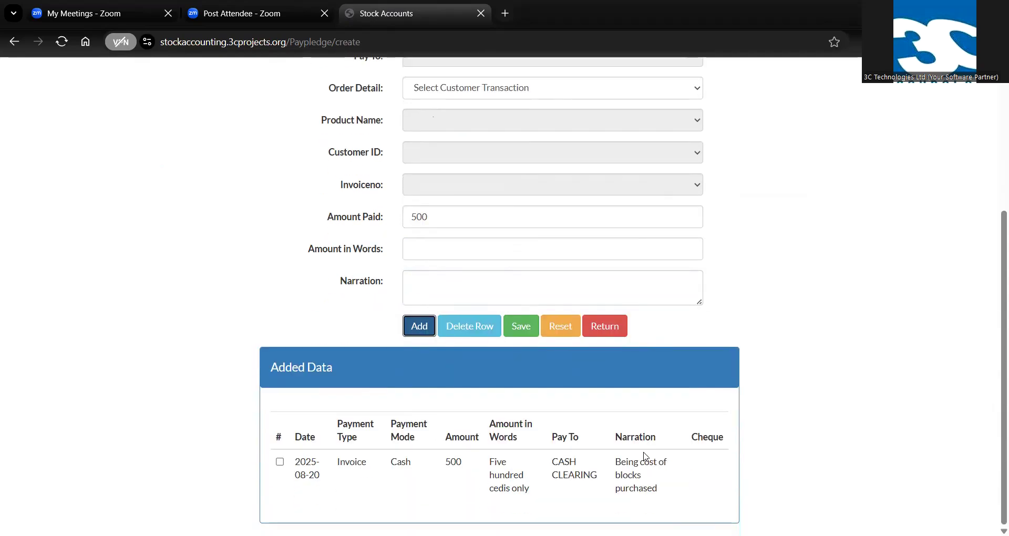
left_click(524, 330)
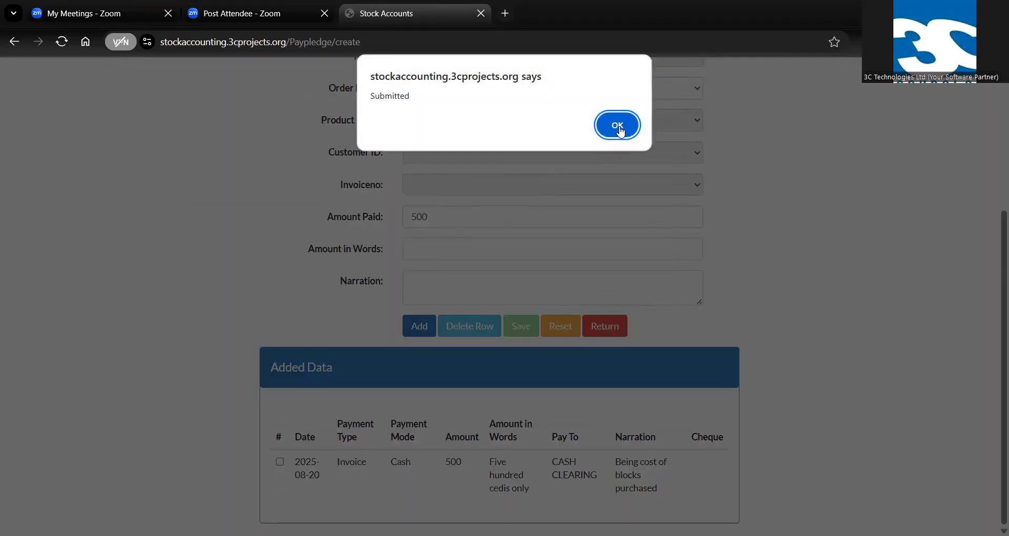
left_click(618, 124)
Generate the payment receipt for the last listed customer invoice
scroll(760, 315, "up", 3)
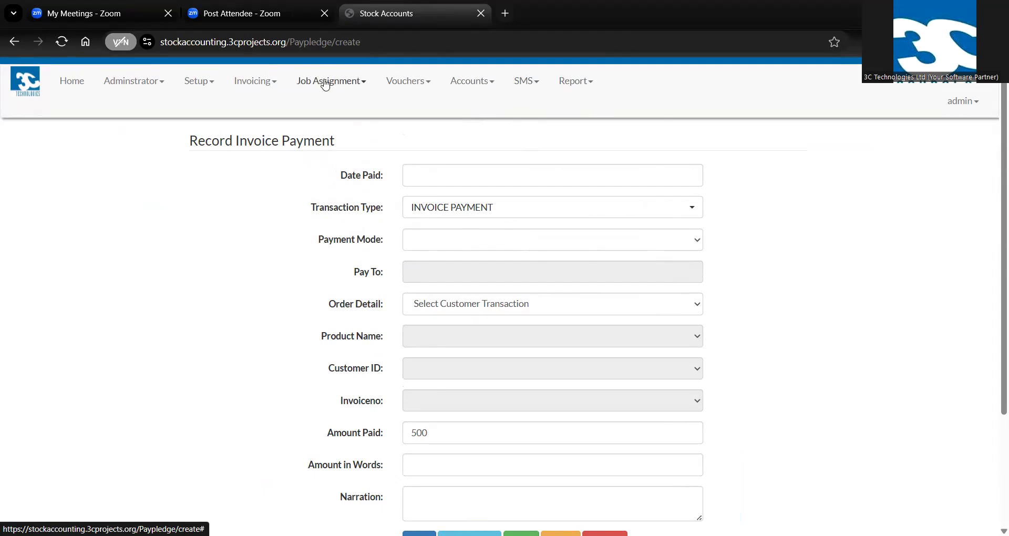
left_click(256, 86)
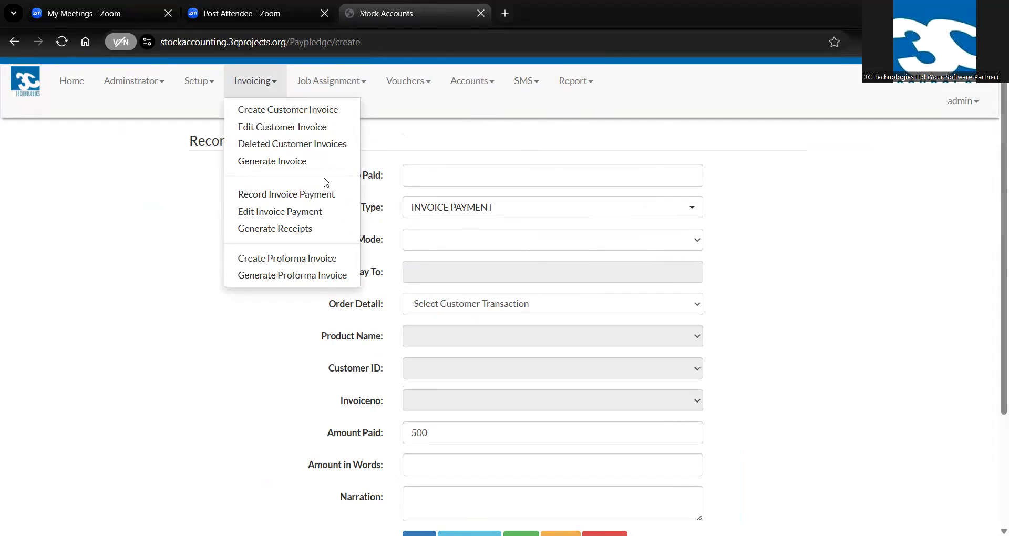
left_click(278, 237)
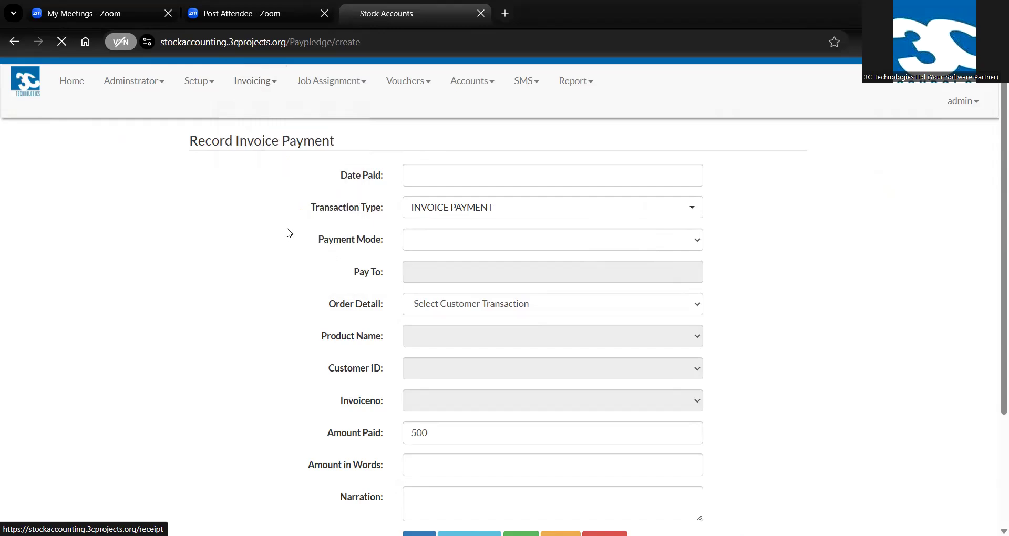
left_click(312, 262)
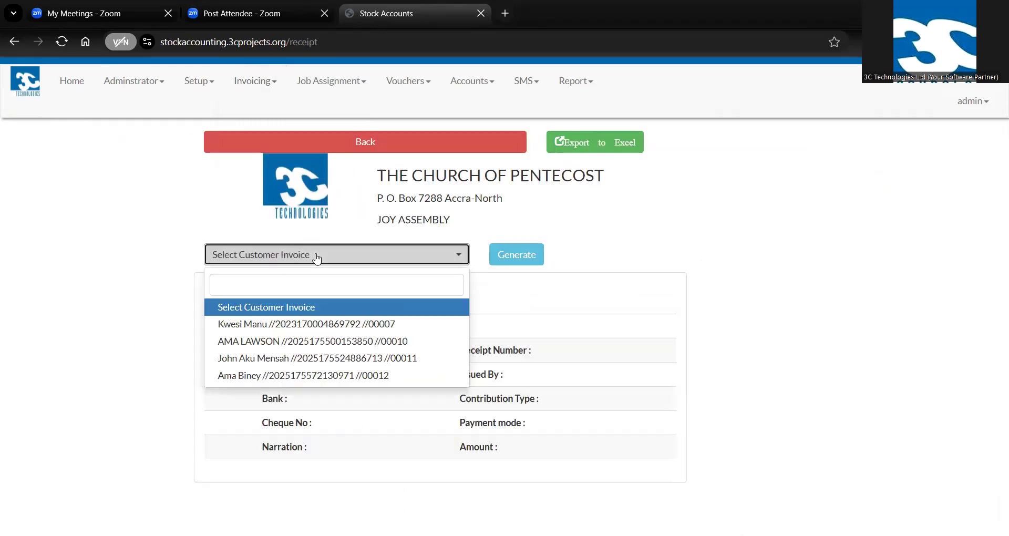
left_click(272, 376)
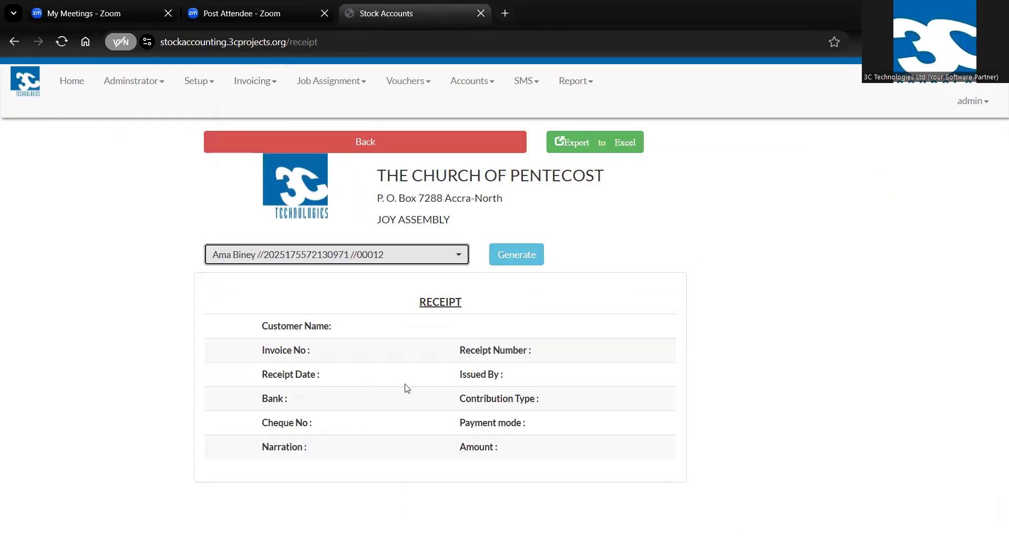
left_click(508, 256)
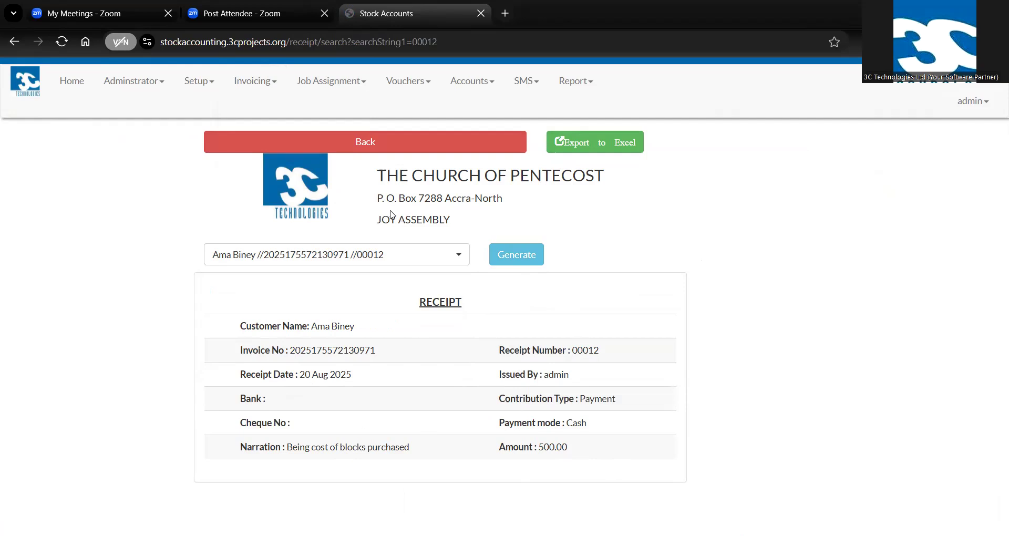
Generate the Trial Balance report for the period from 2025-08-20 to 2025-08-20
left_click(575, 85)
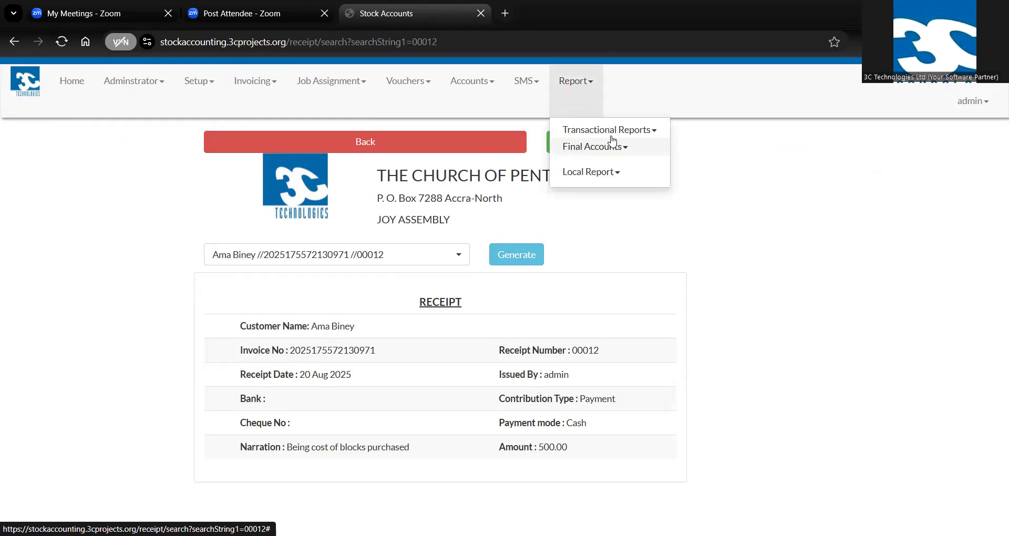
left_click(596, 150)
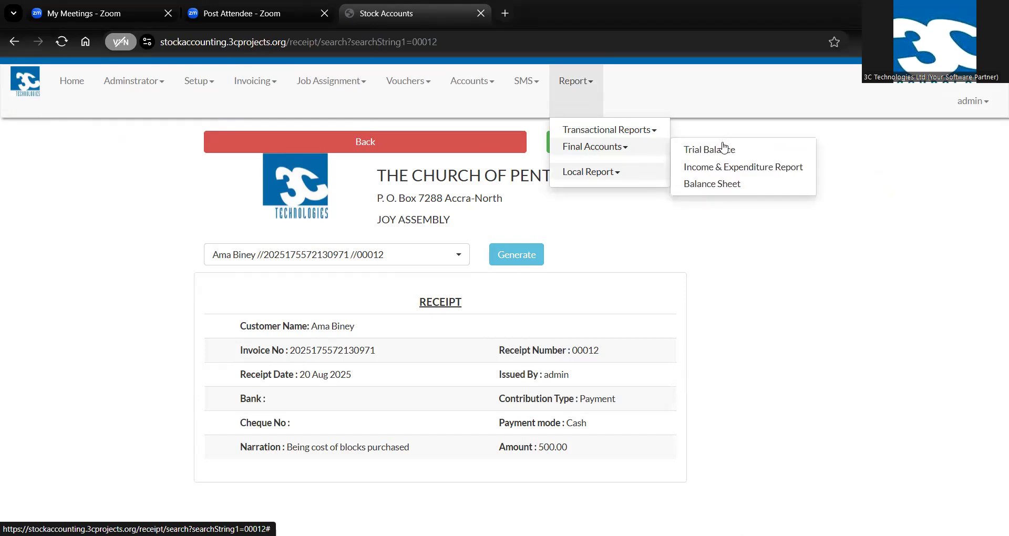
left_click(710, 151)
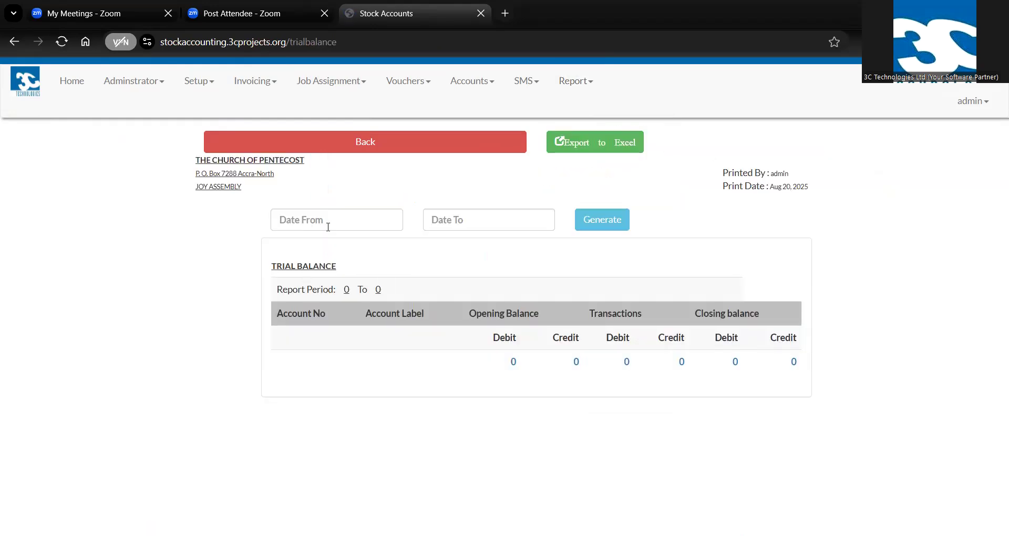
left_click(286, 220)
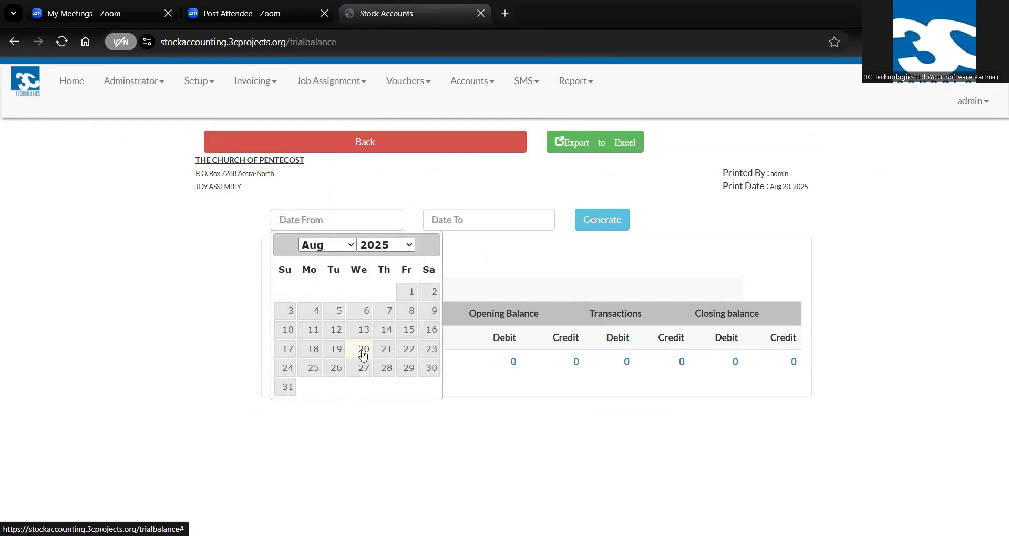
left_click(363, 350)
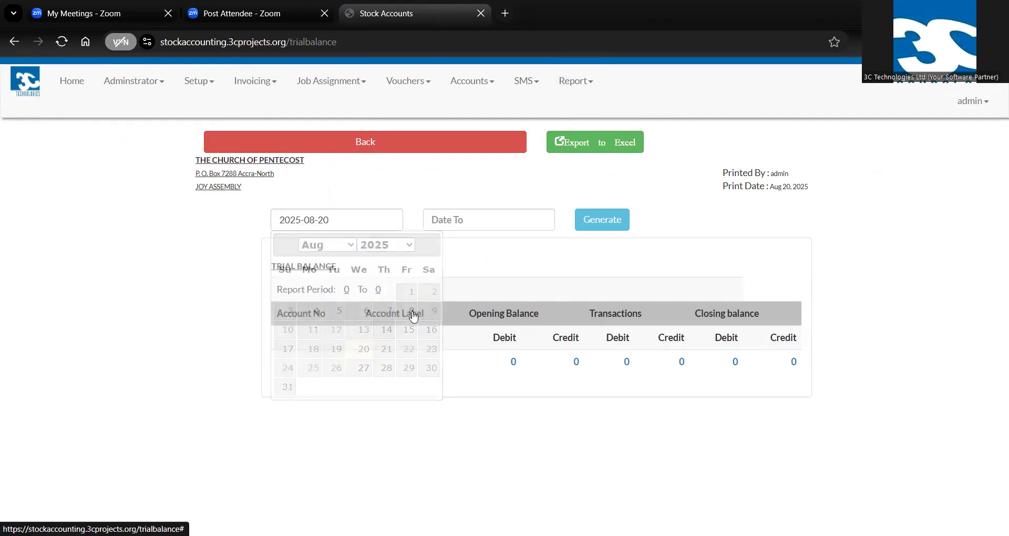
left_click(502, 220)
left_click(516, 349)
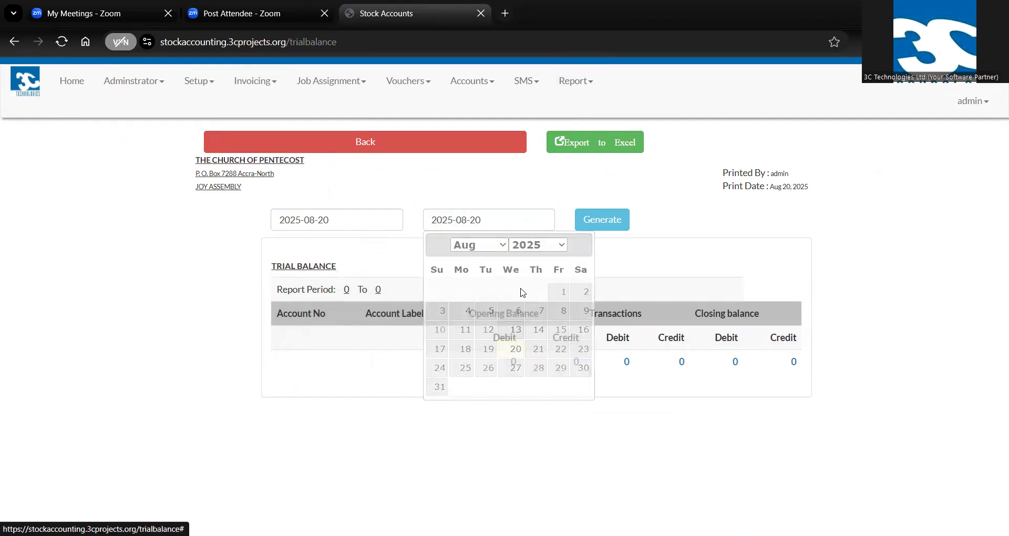
left_click(611, 219)
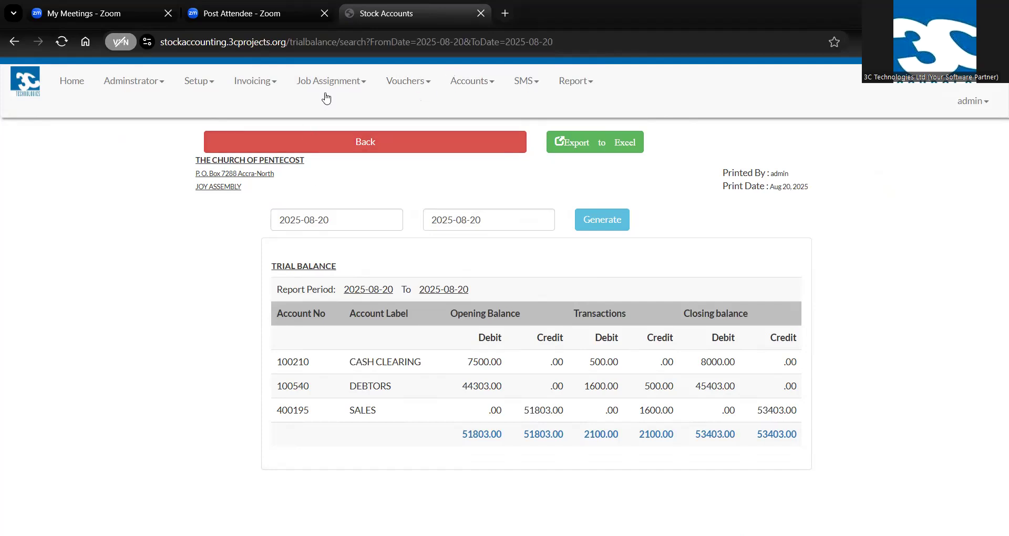
left_click(257, 90)
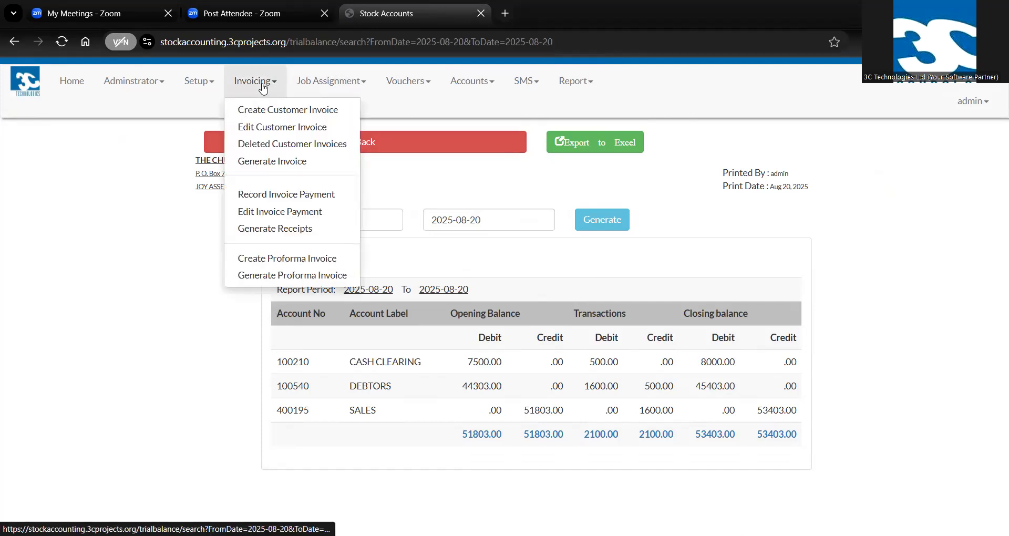
left_click(457, 87)
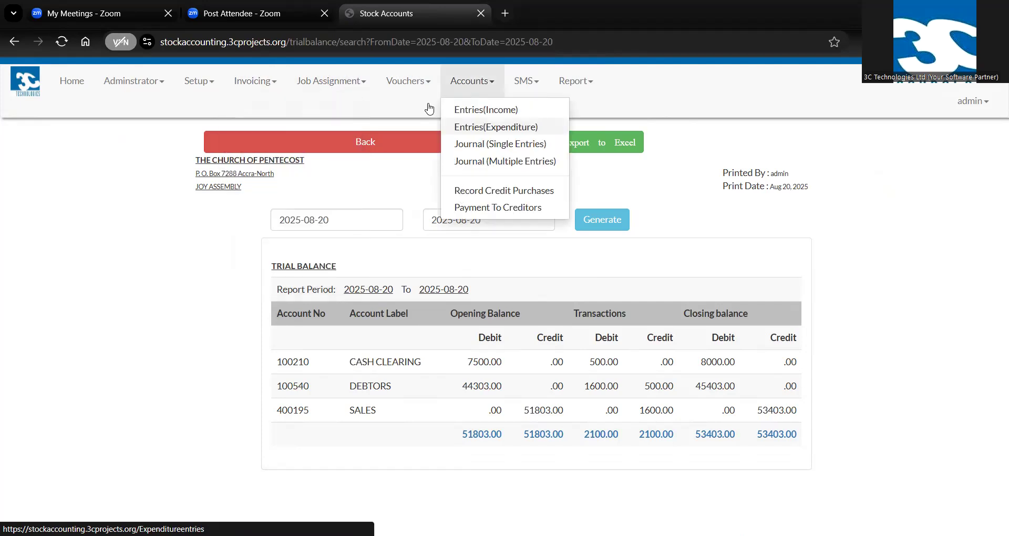
left_click(407, 84)
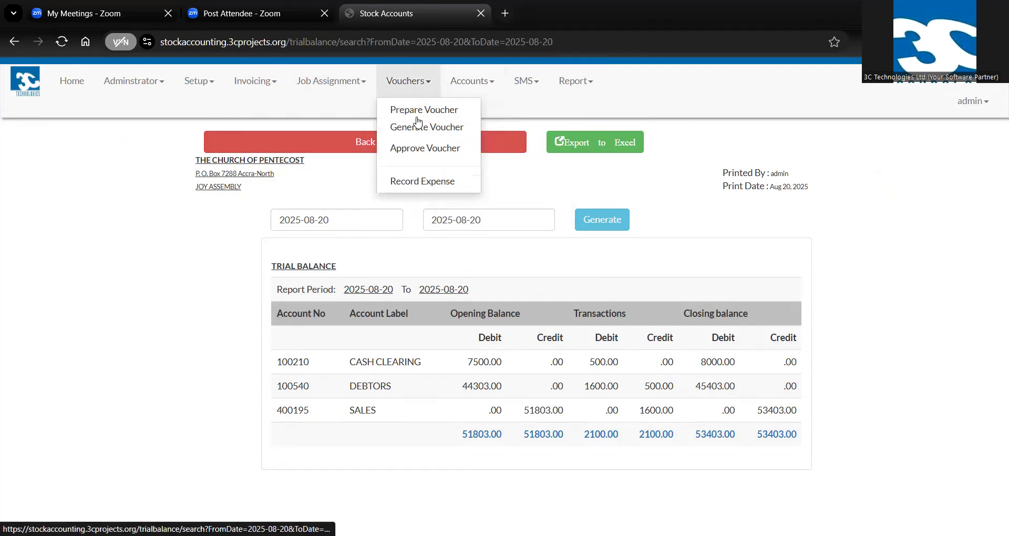